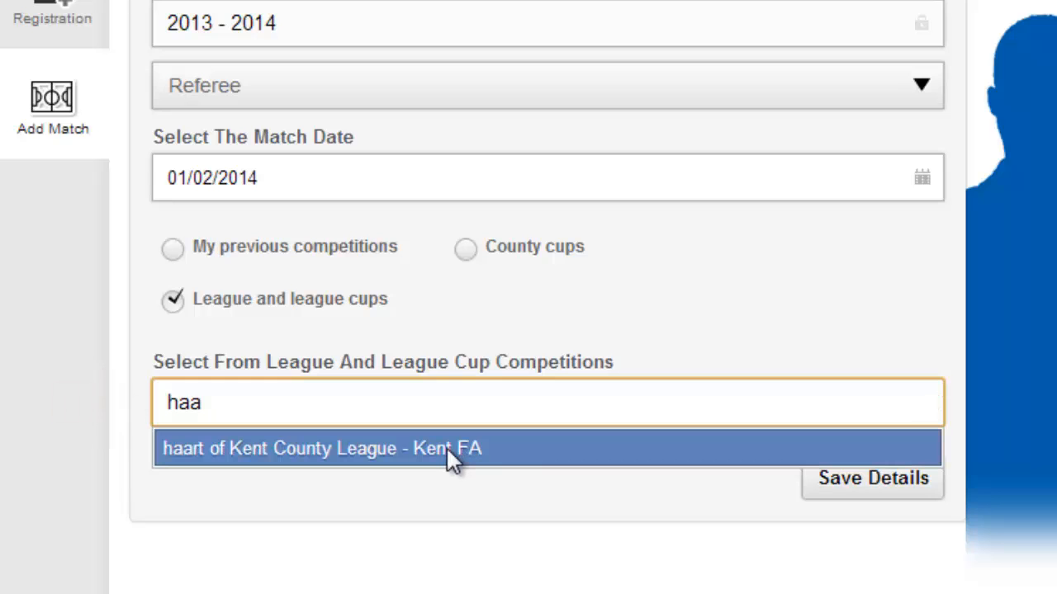
Choose haart of Kent County League - Kent FA as the competition and All teams in the league as the division
click(447, 451)
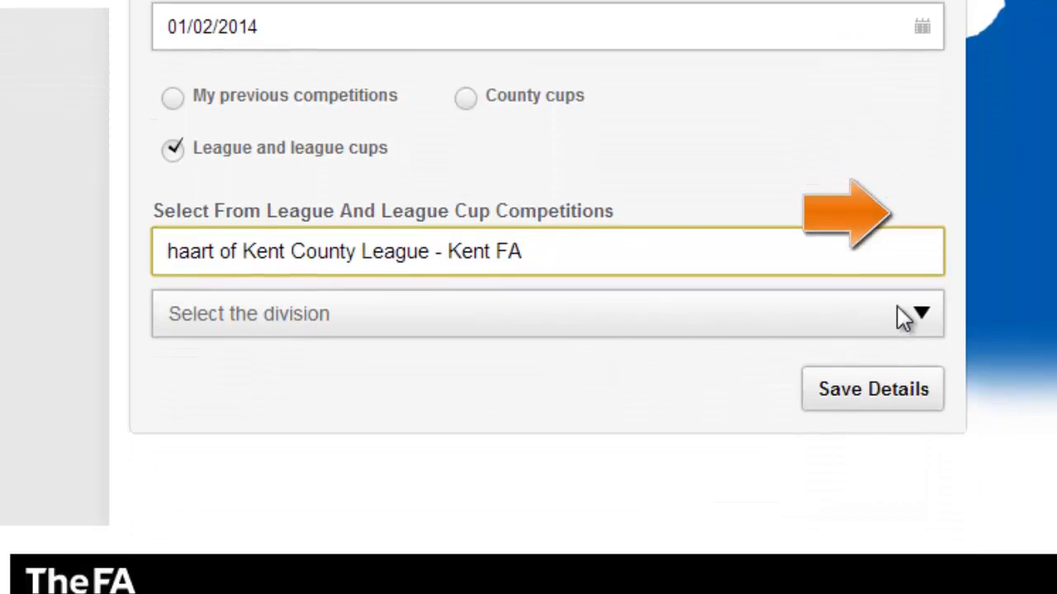
click(916, 465)
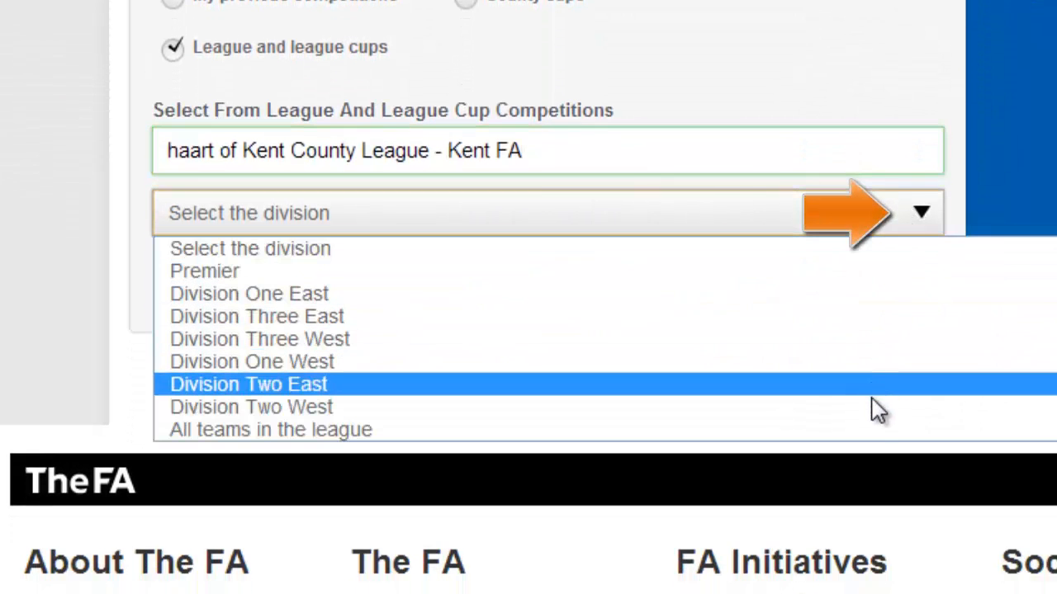
click(872, 428)
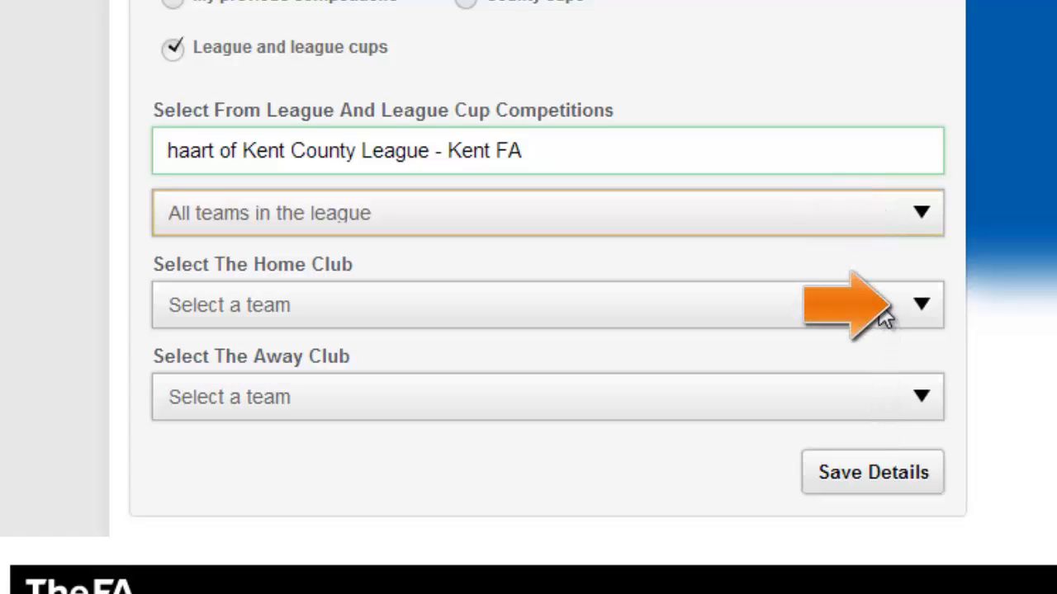
Set the home club to Bromley Green First and the away club to Guru Nanak First, and save the match details
click(885, 317)
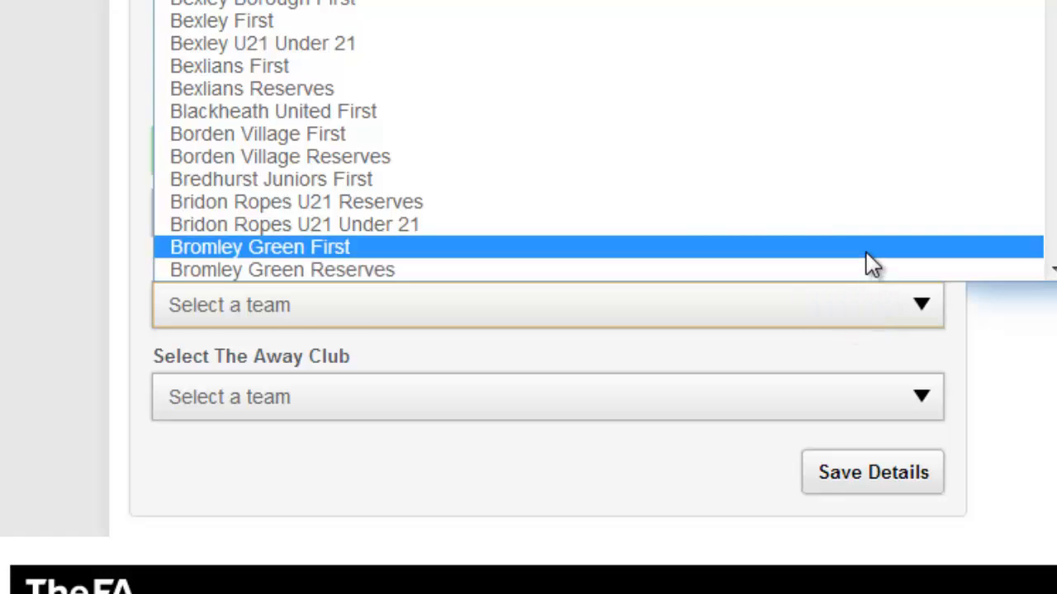
click(872, 263)
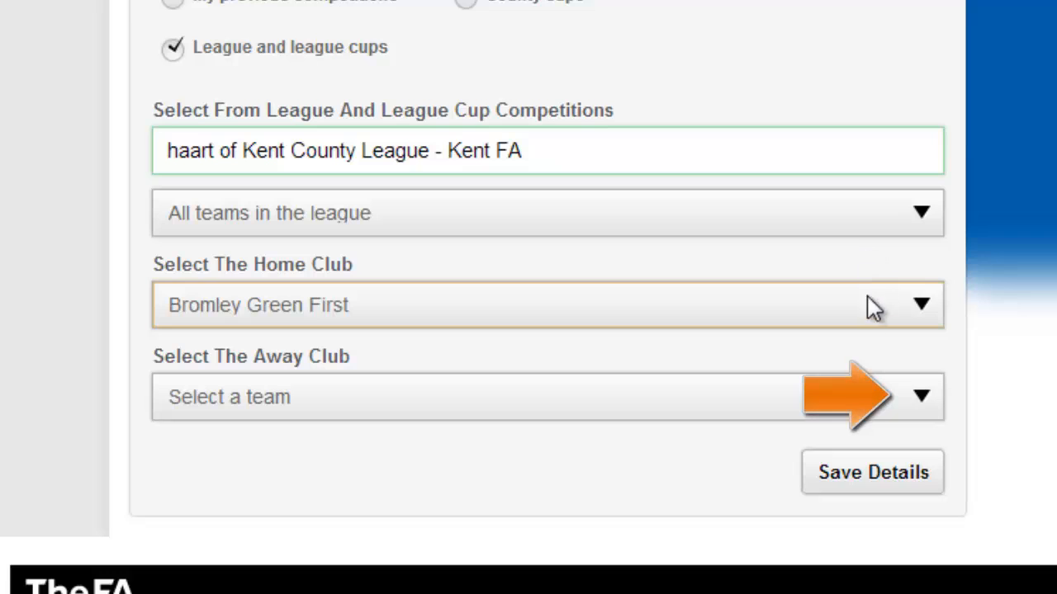
click(874, 410)
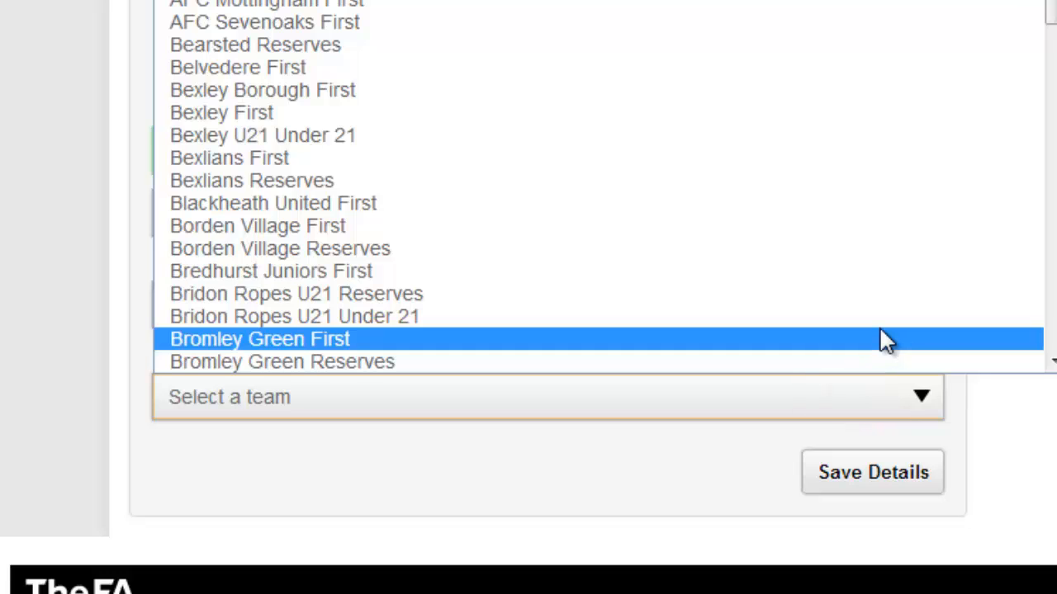
scroll(882, 338, down, 6)
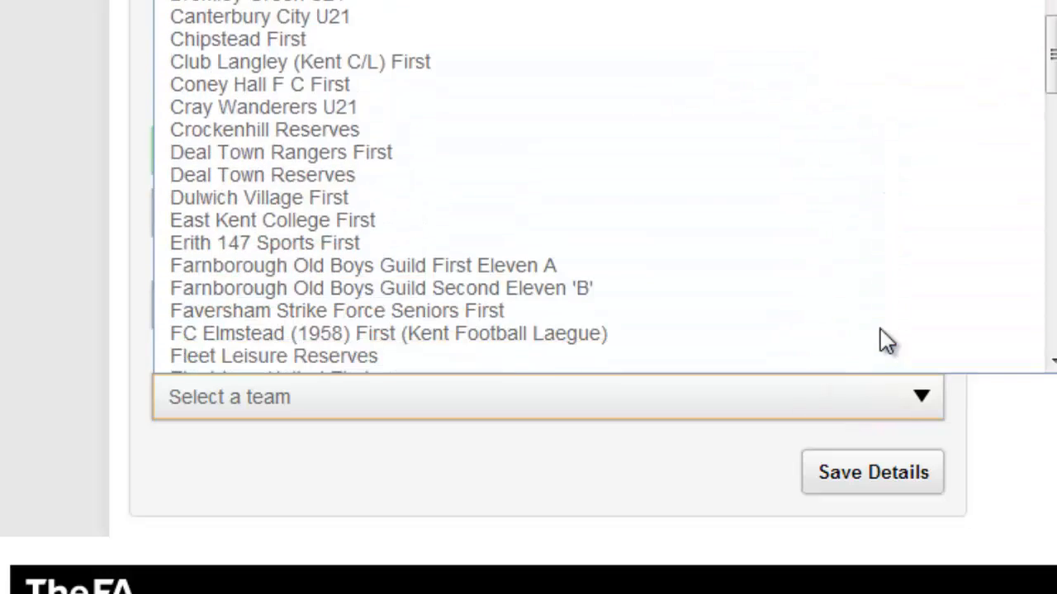
scroll(882, 339, down, 4)
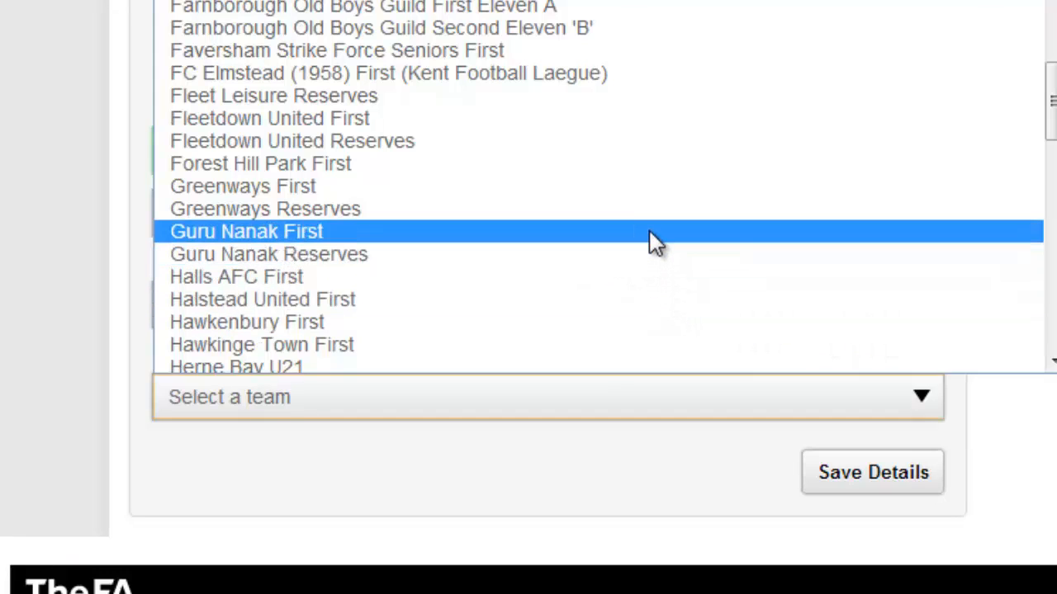
click(650, 232)
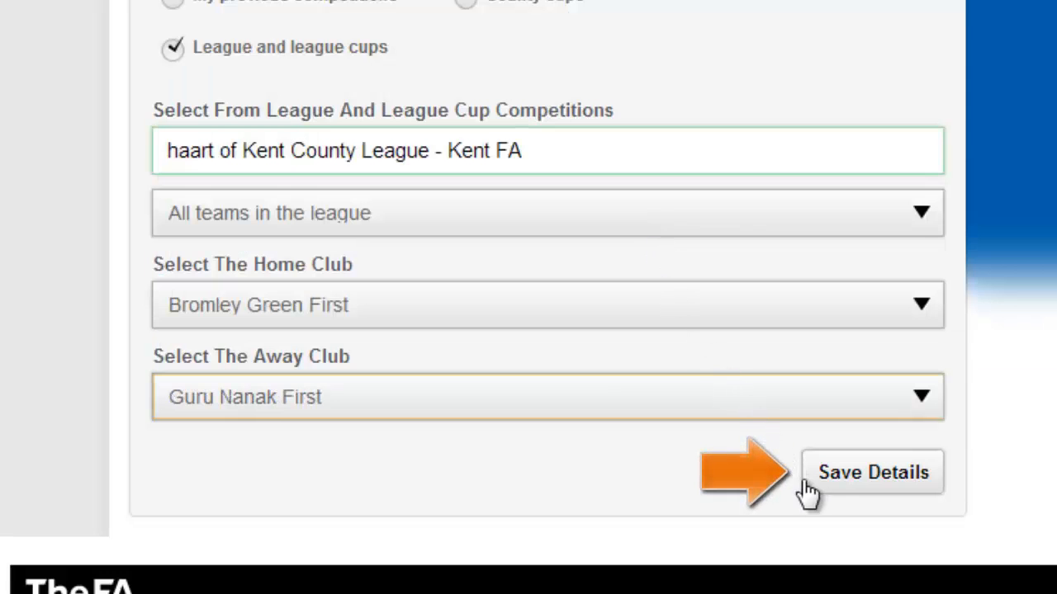
click(851, 491)
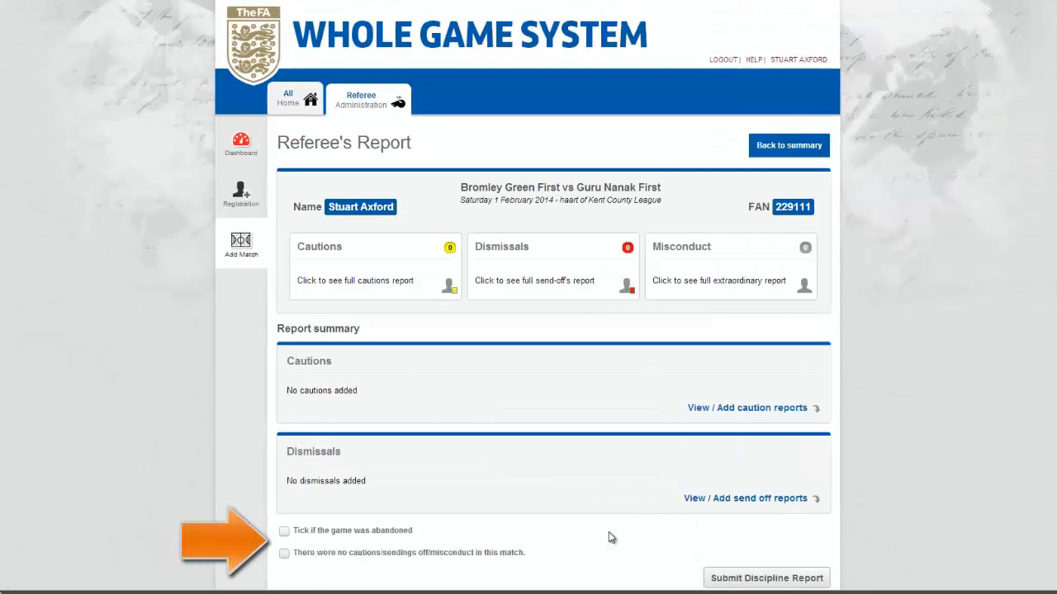
Open the match's caution reports and add a caution with code C2 for a Bromley Green First player
click(724, 409)
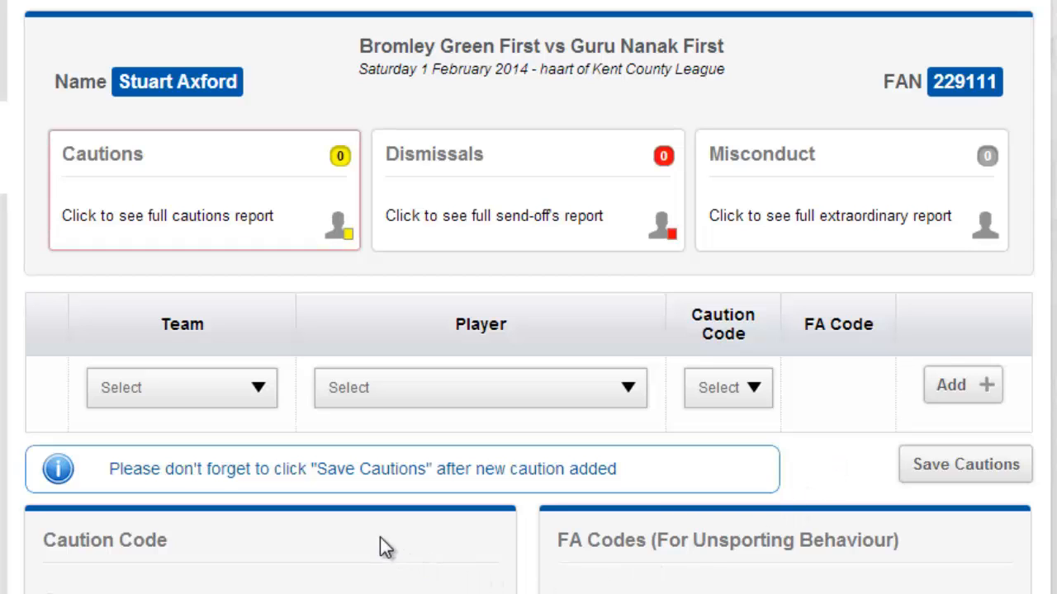
click(266, 379)
click(247, 435)
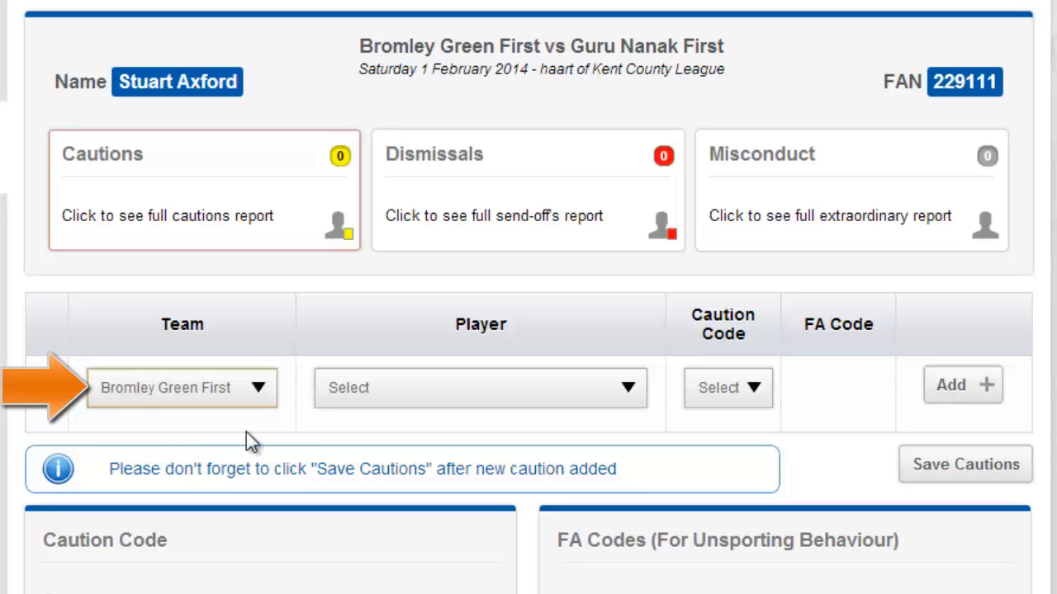
click(425, 392)
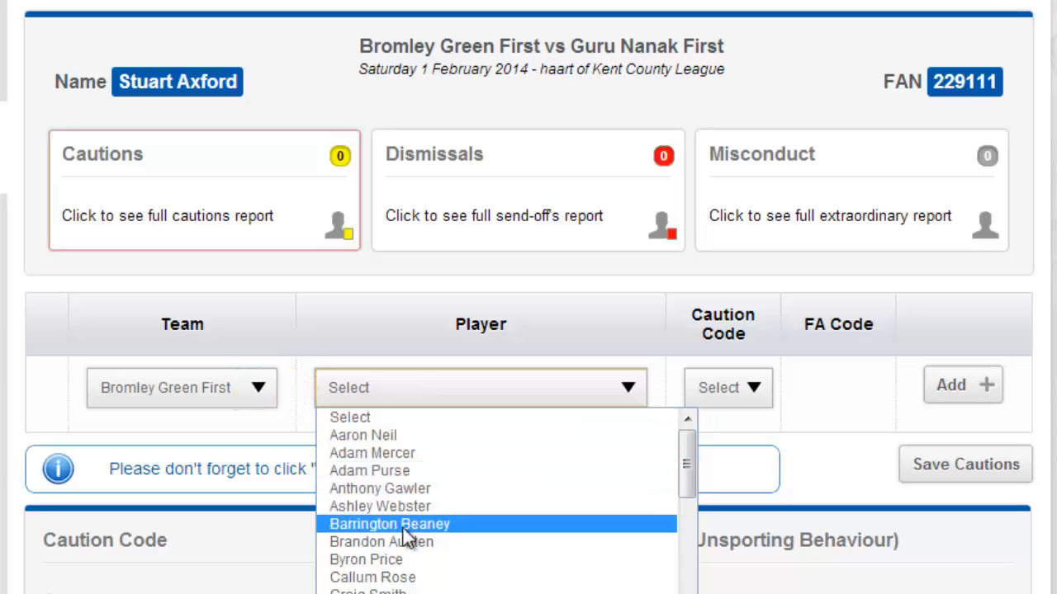
scroll(405, 582, down, 4)
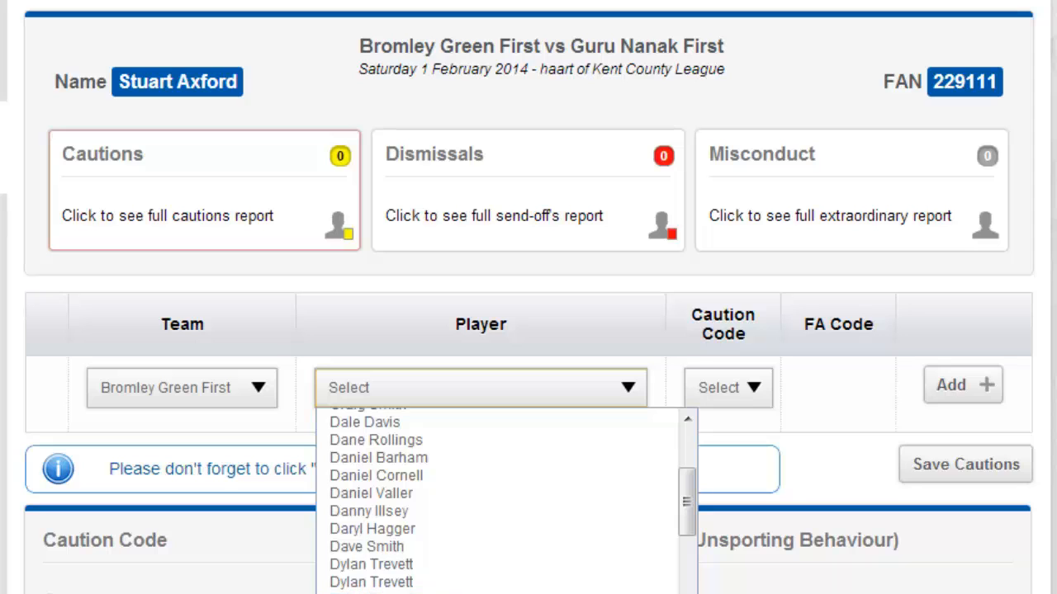
click(372, 591)
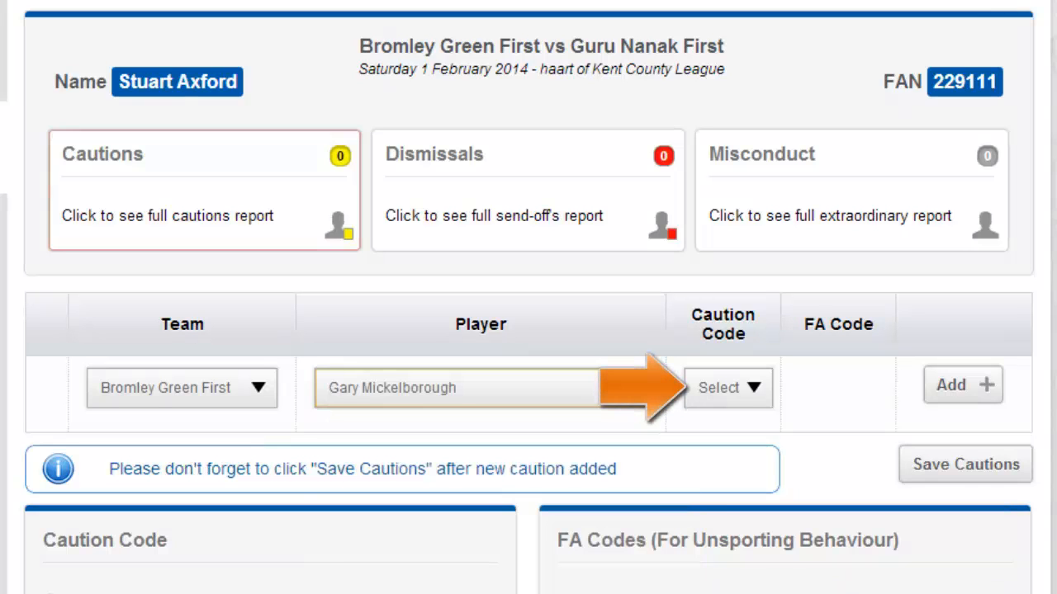
click(752, 389)
click(750, 455)
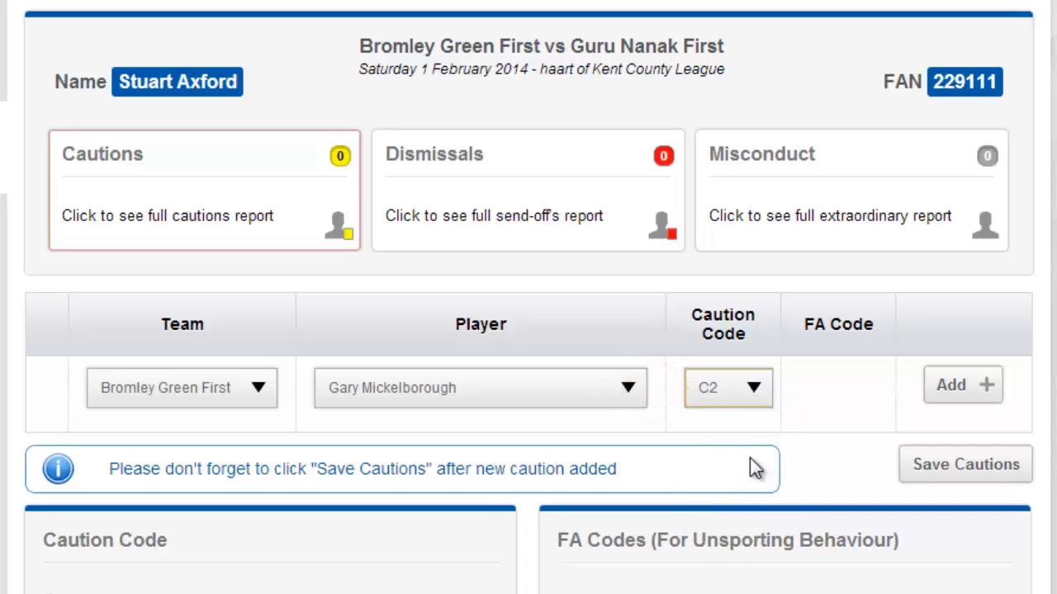
click(944, 388)
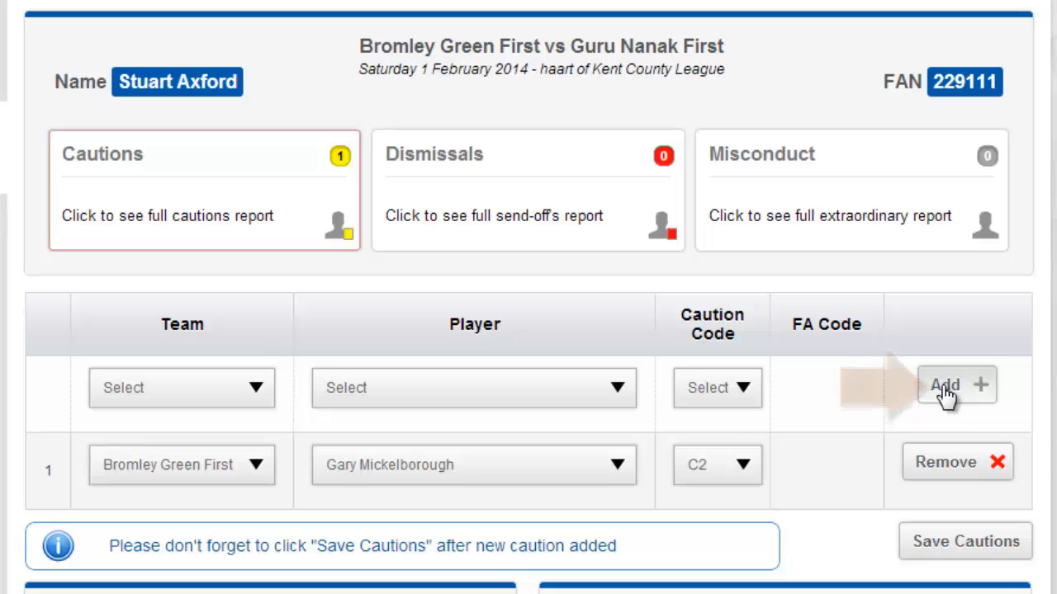
Add a second caution for a Guru Nanak First player with caution code C1 and FA code AA, and remove it again
click(265, 390)
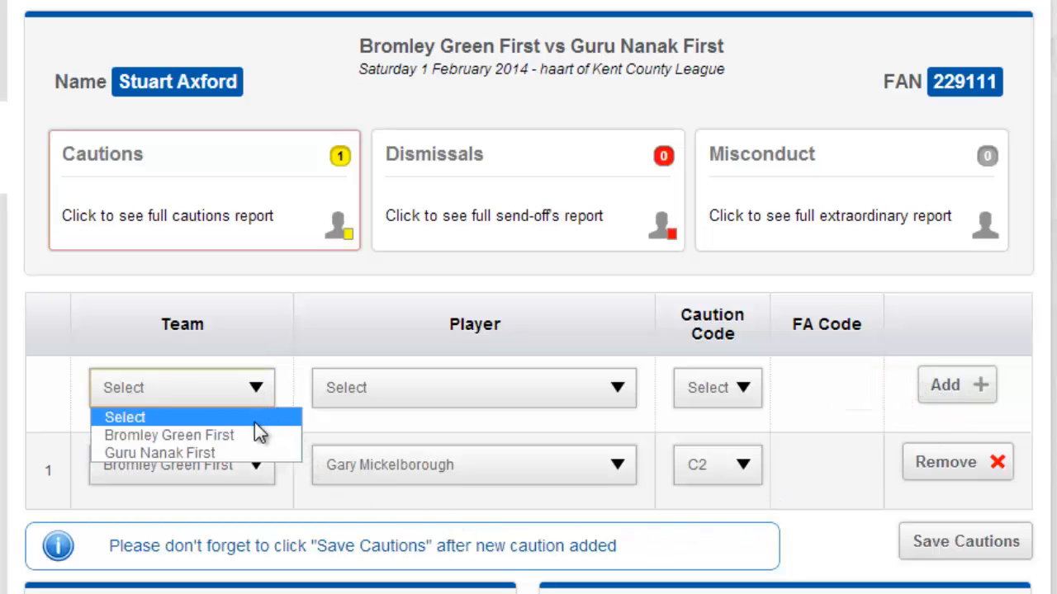
click(252, 454)
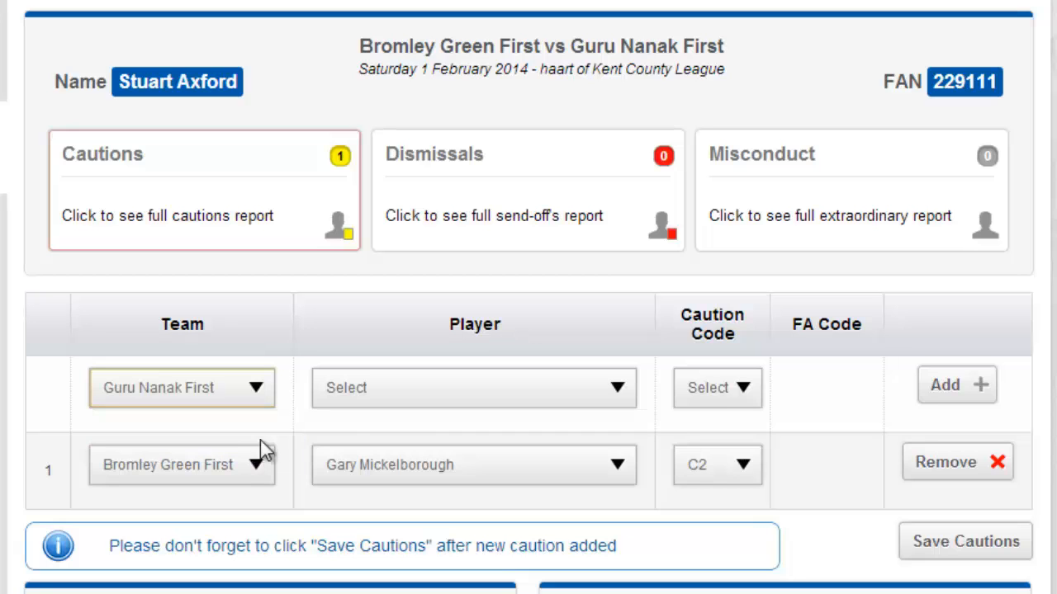
click(406, 396)
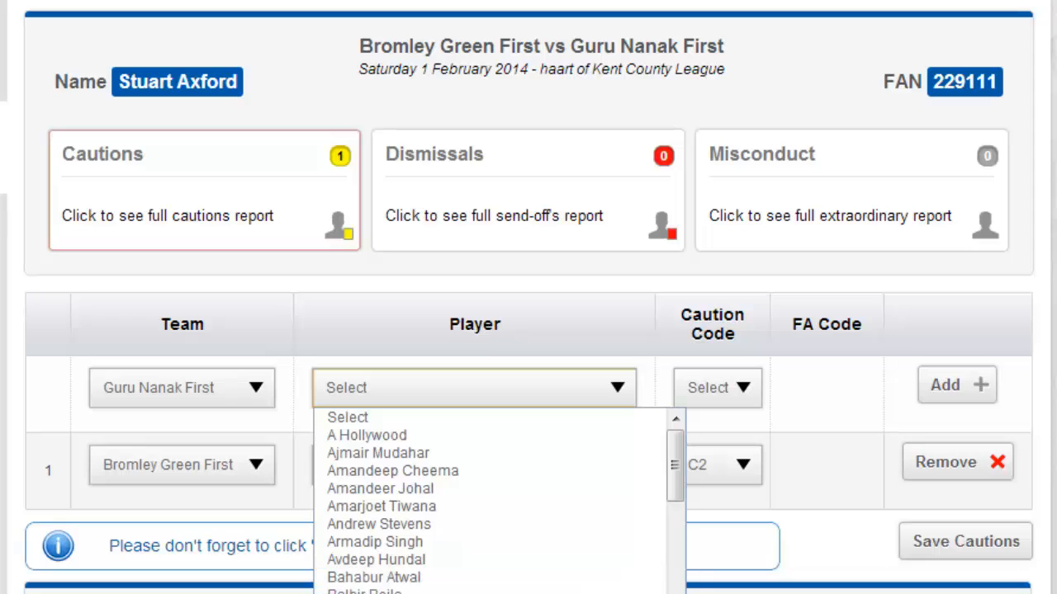
key(Return)
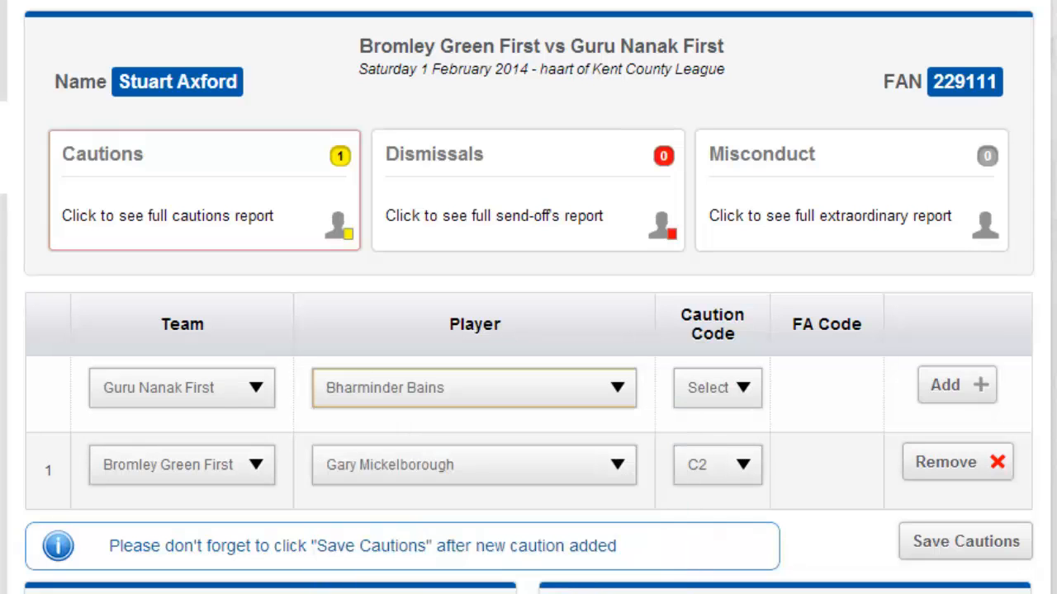
click(682, 395)
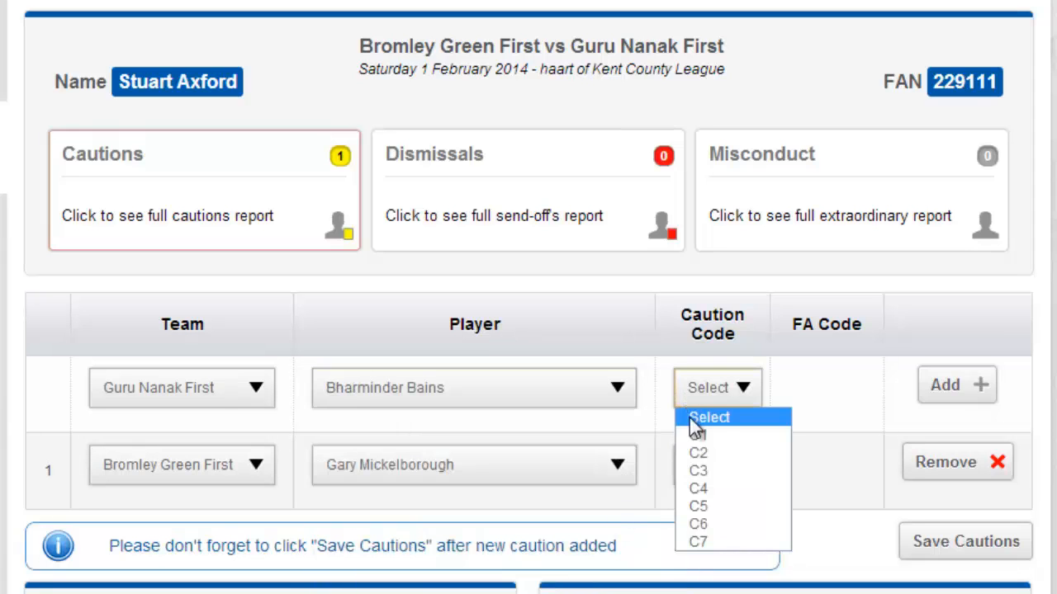
click(693, 435)
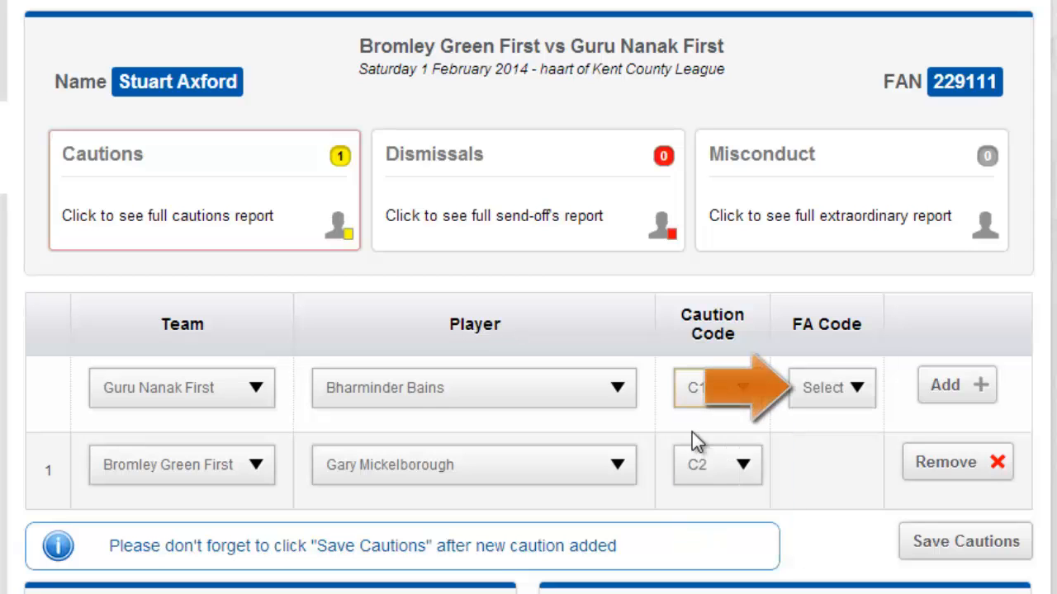
click(838, 395)
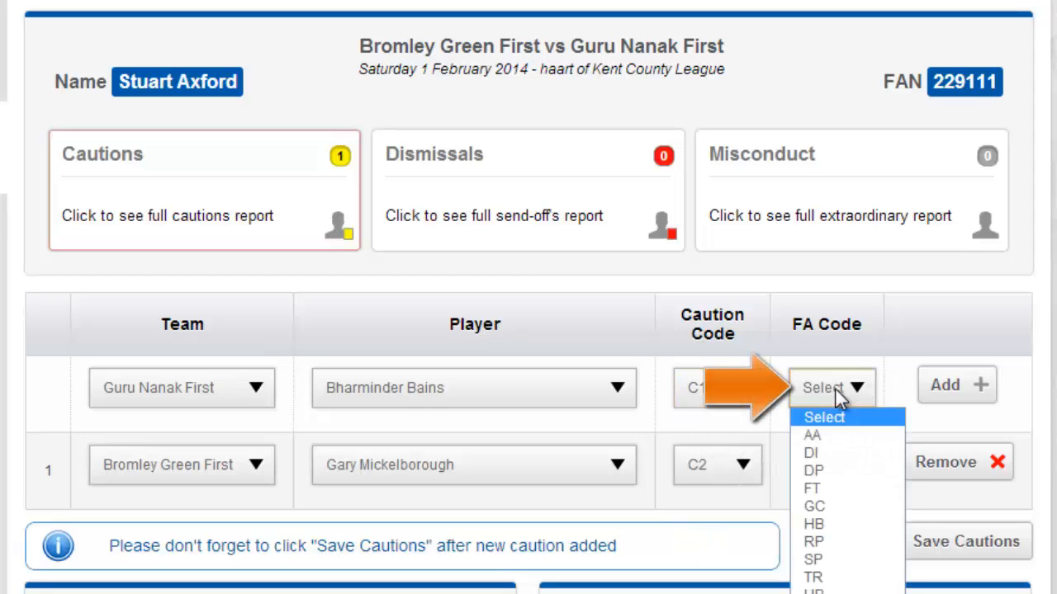
click(833, 434)
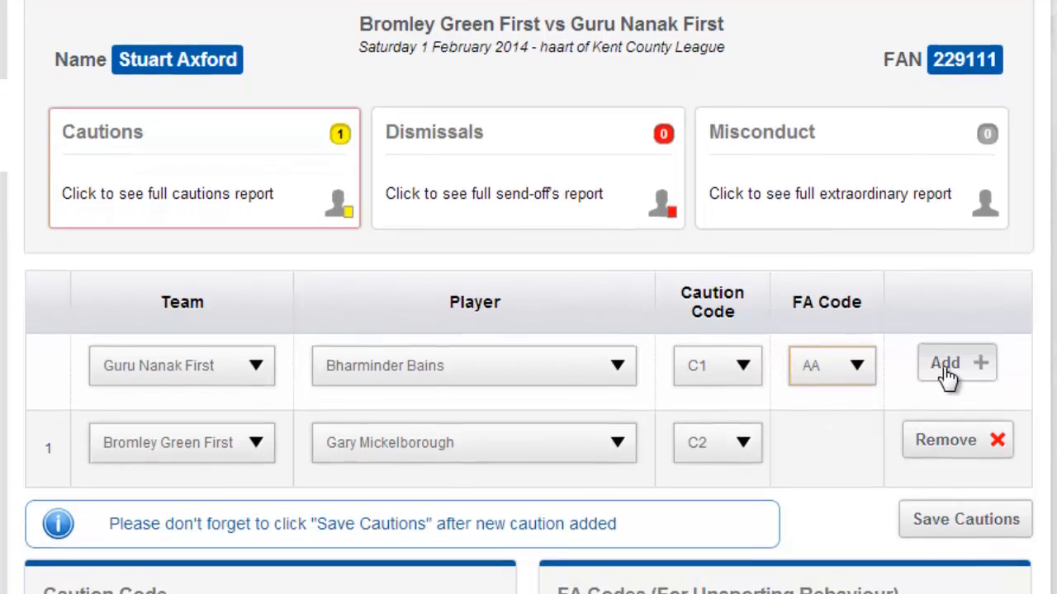
click(944, 388)
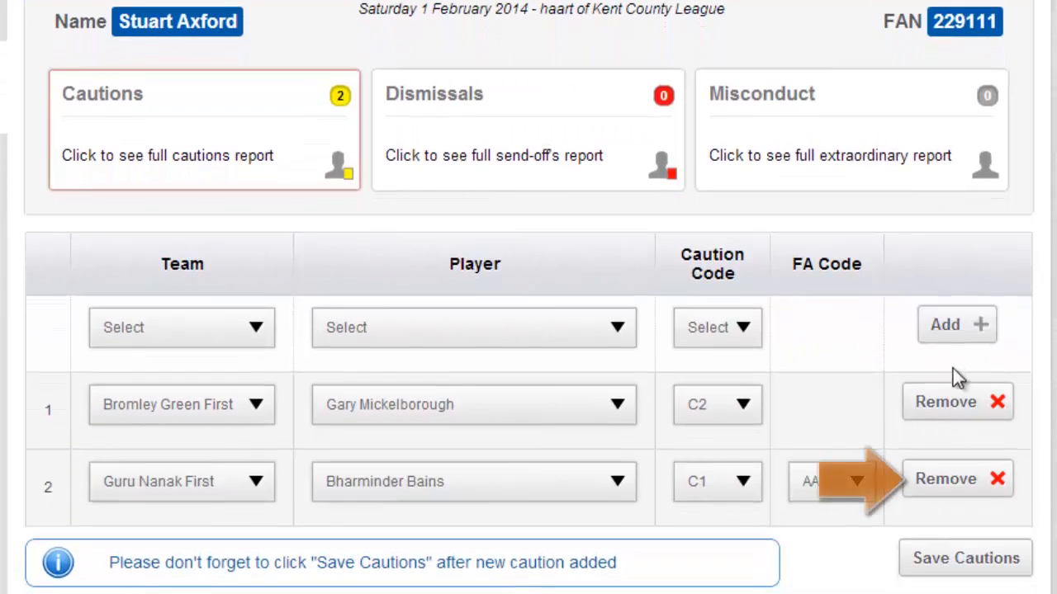
click(980, 497)
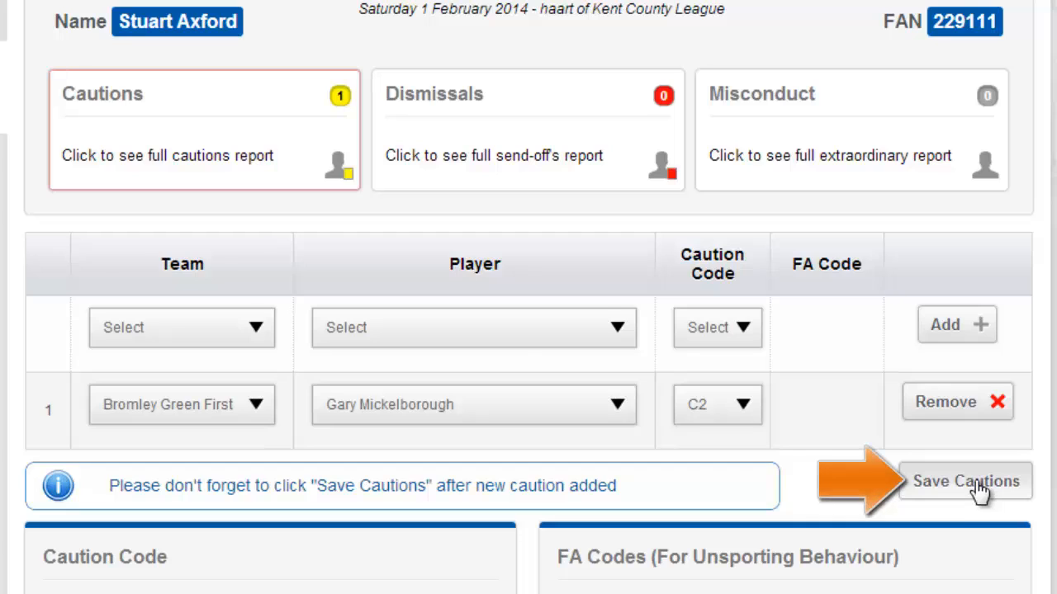
Save the cautions and open the match's send-offs report
click(980, 494)
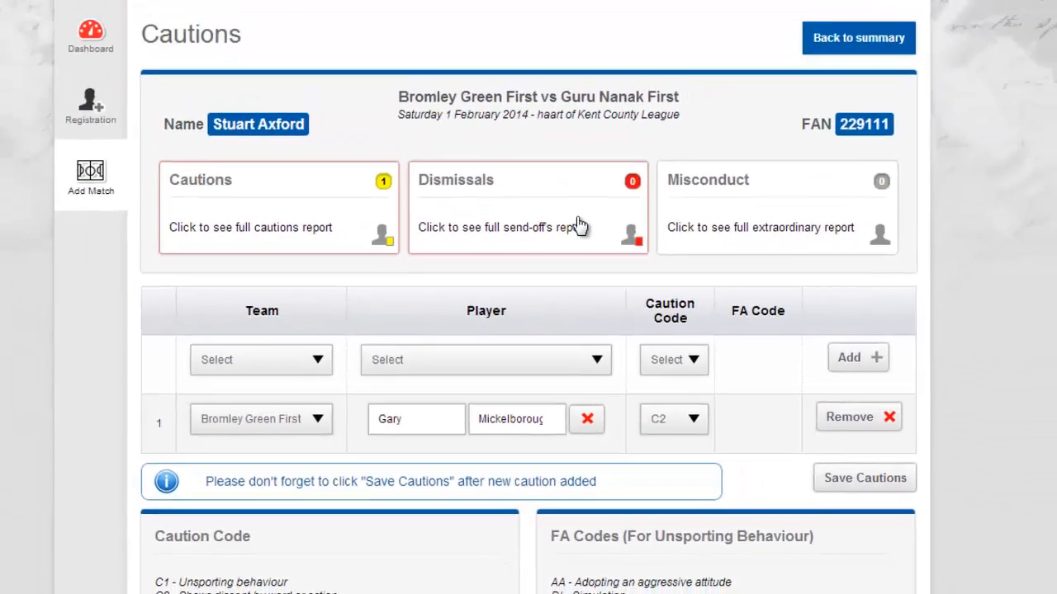
click(594, 154)
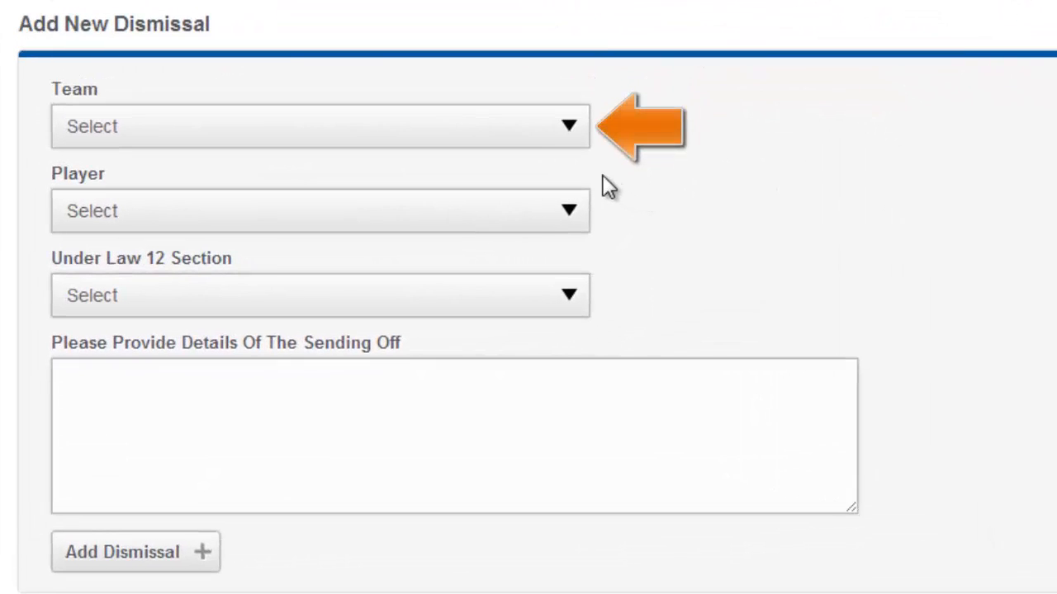
Add a dismissal for a Bromley Green First player under S2 violent conduct, with the sending-off details "violent conduct"
click(572, 133)
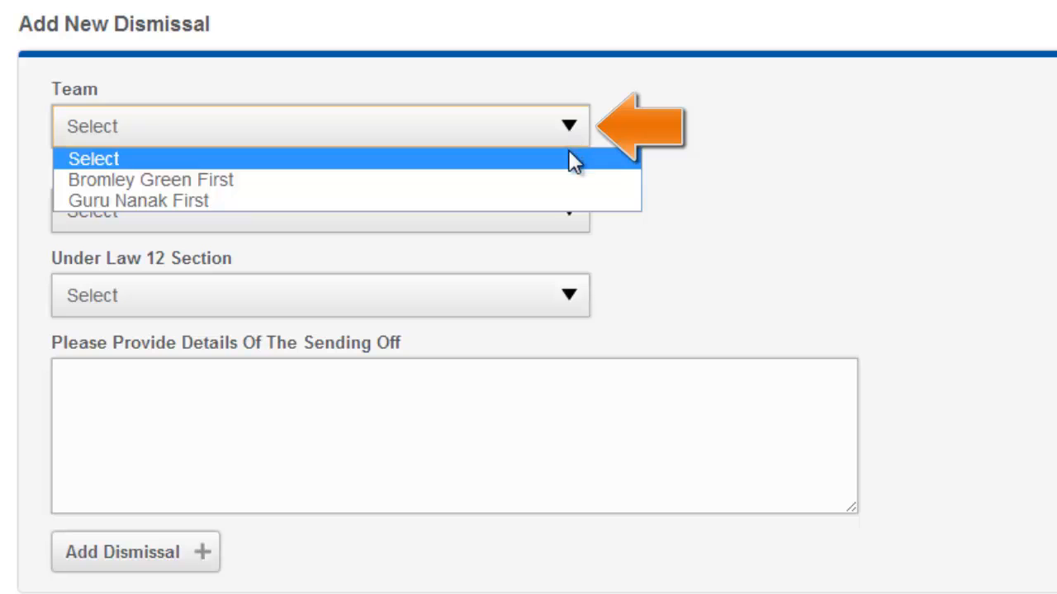
click(566, 178)
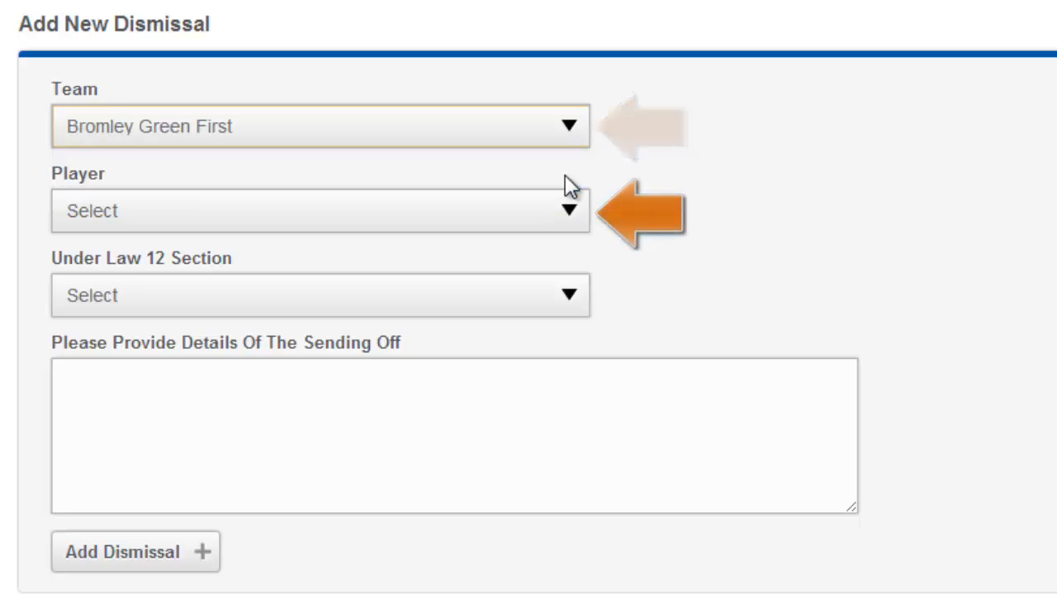
click(574, 220)
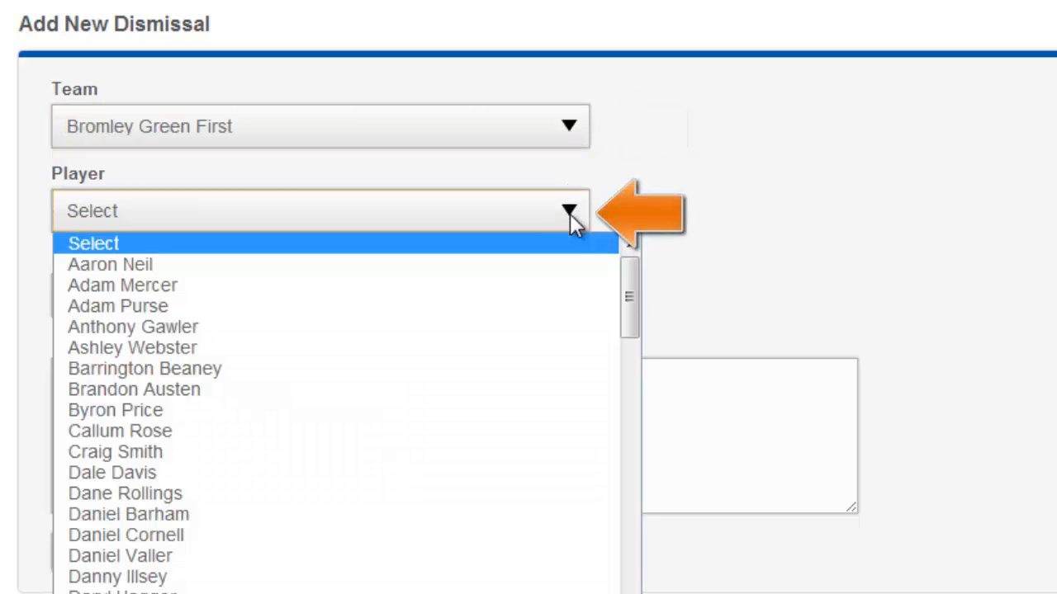
click(532, 390)
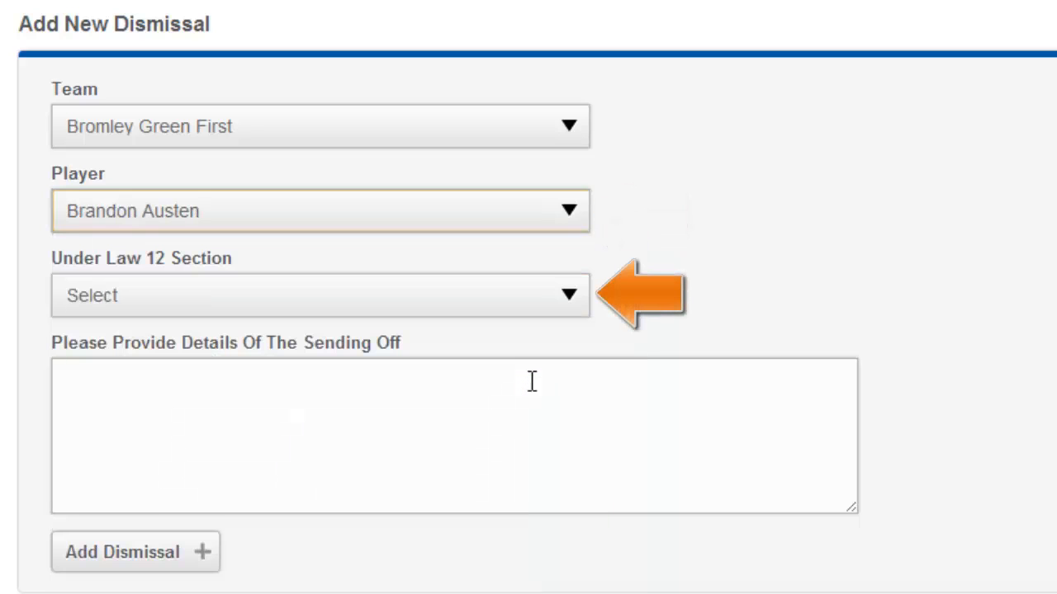
click(545, 307)
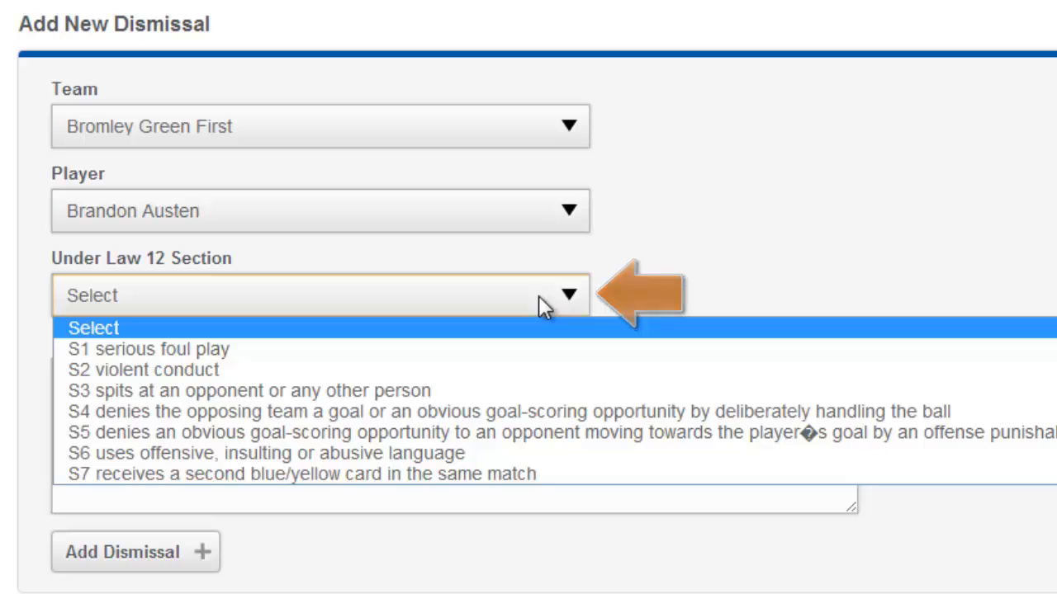
click(537, 371)
click(535, 413)
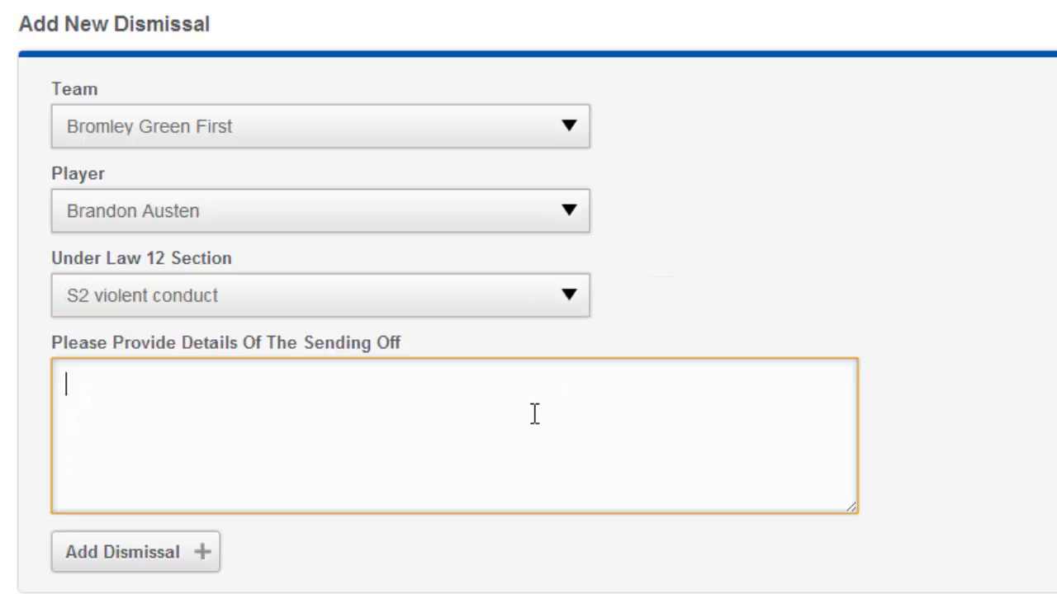
text(violent conduct)
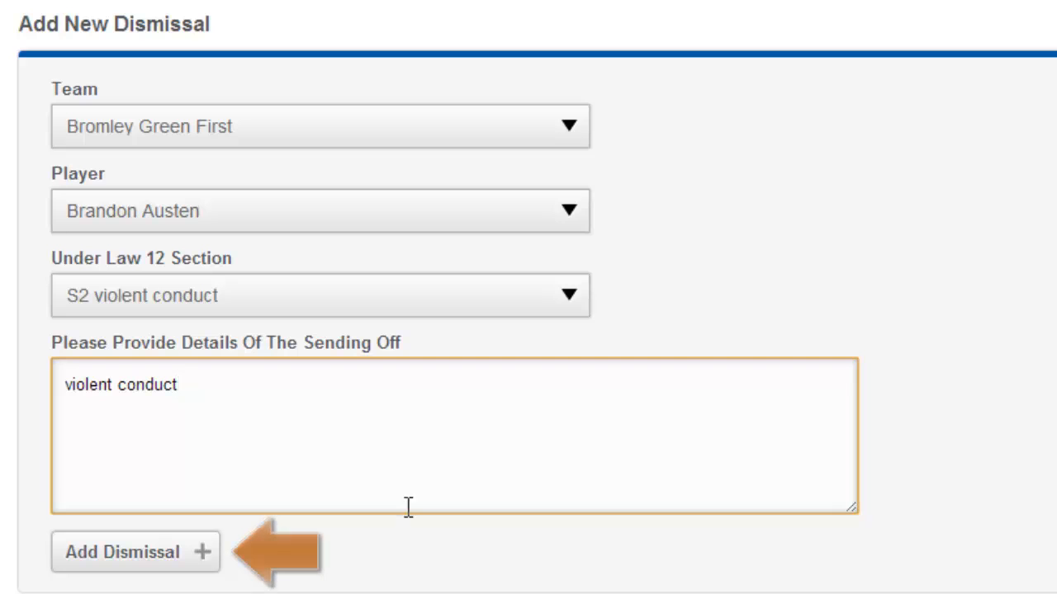
click(161, 560)
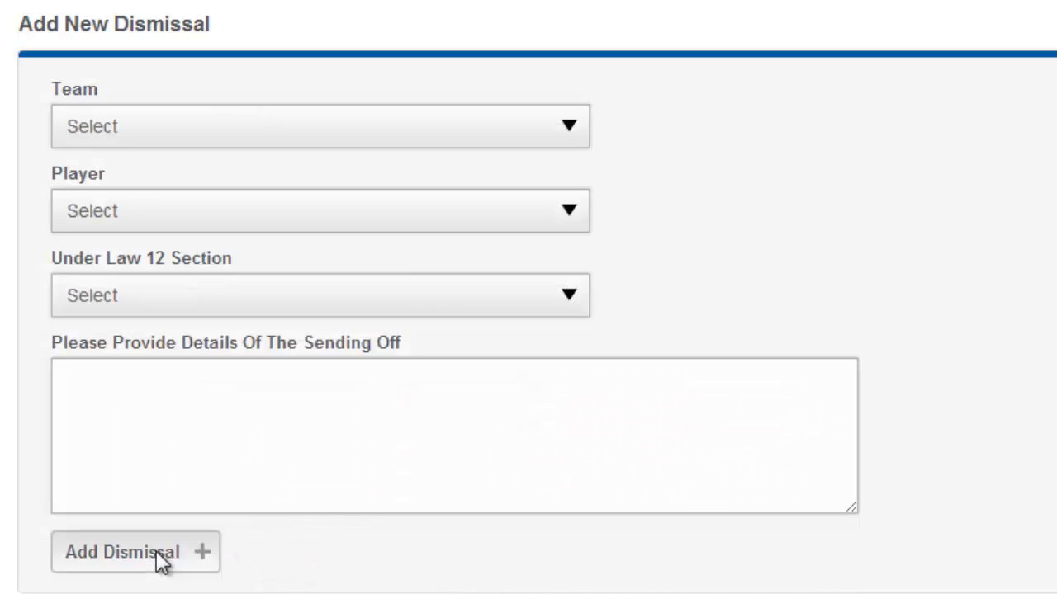
scroll(161, 560, down, 4)
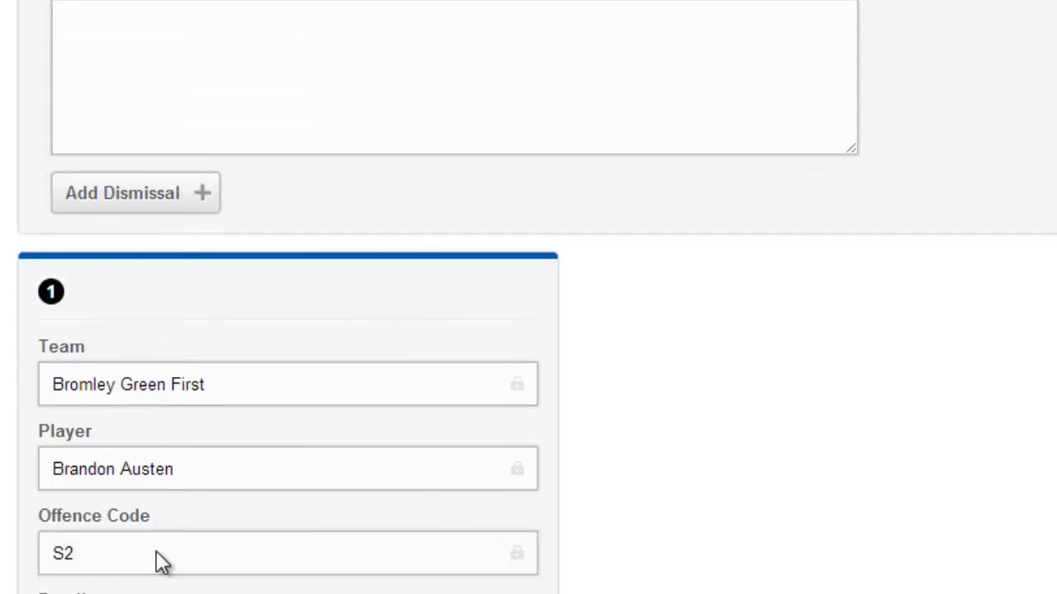
scroll(161, 561, down, 3)
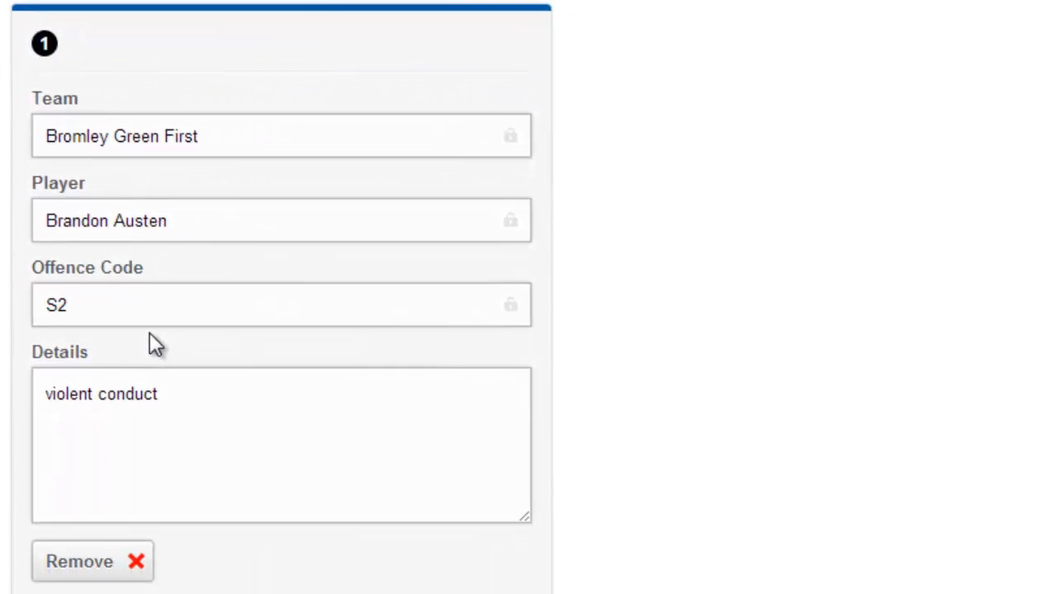
Add a dismissal for a Guru Nanak First player under S1 serious foul play, with the sending-off details "serious foul play"
scroll(149, 333, up, 7)
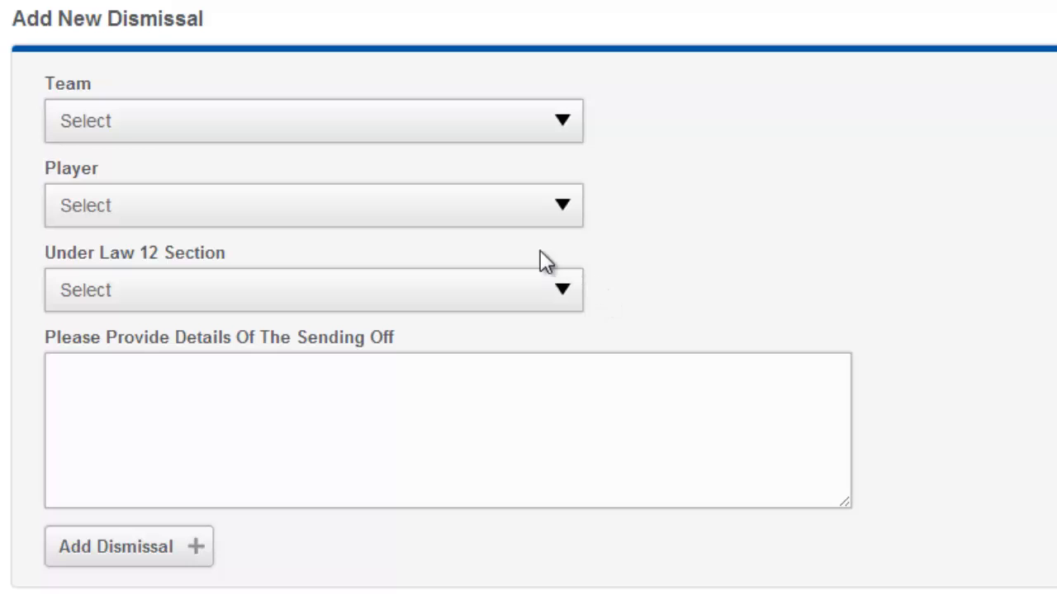
click(548, 113)
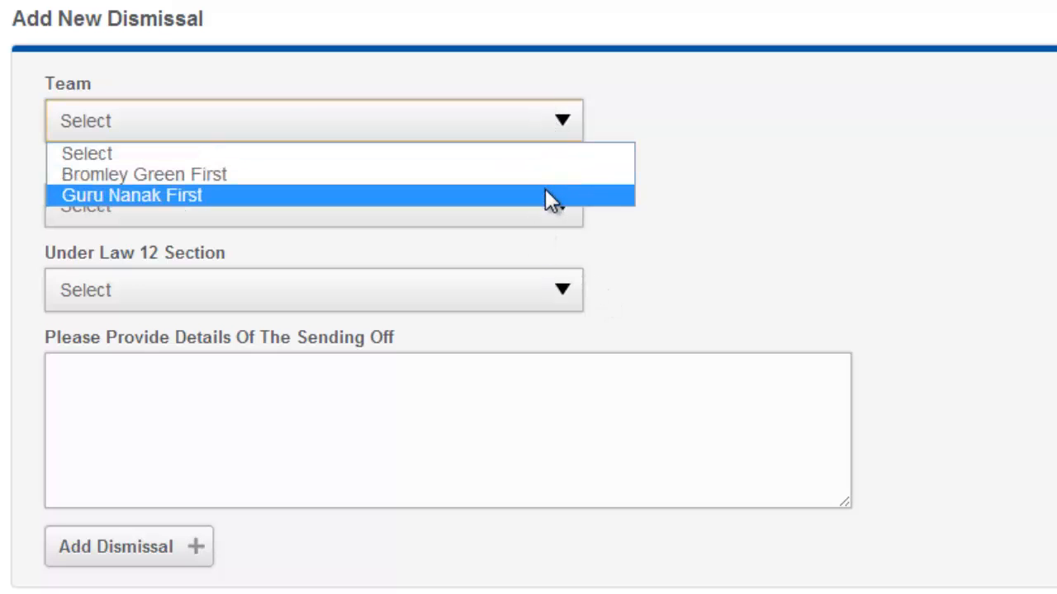
click(551, 198)
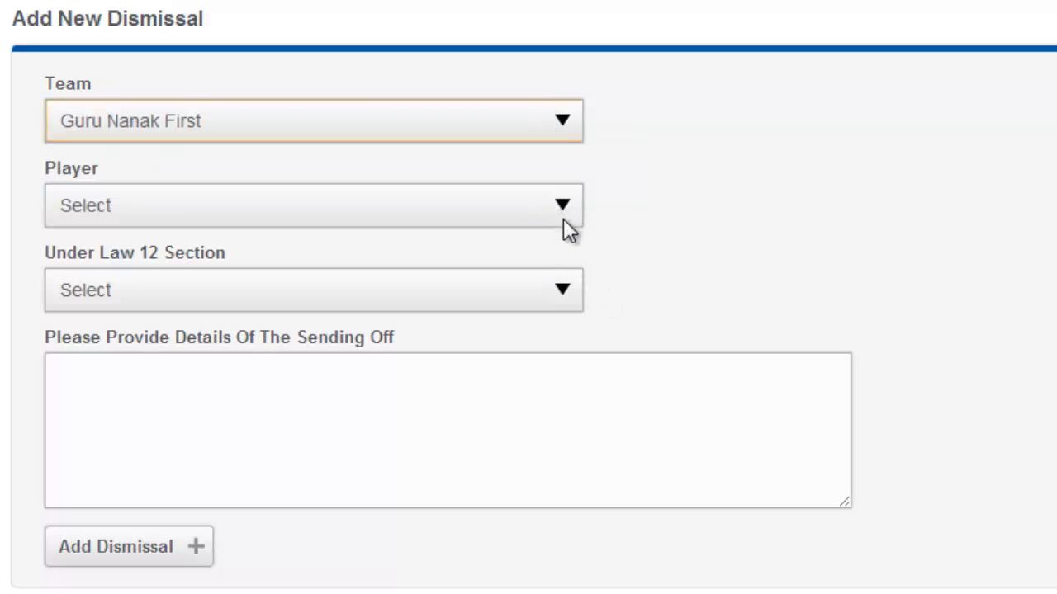
click(563, 216)
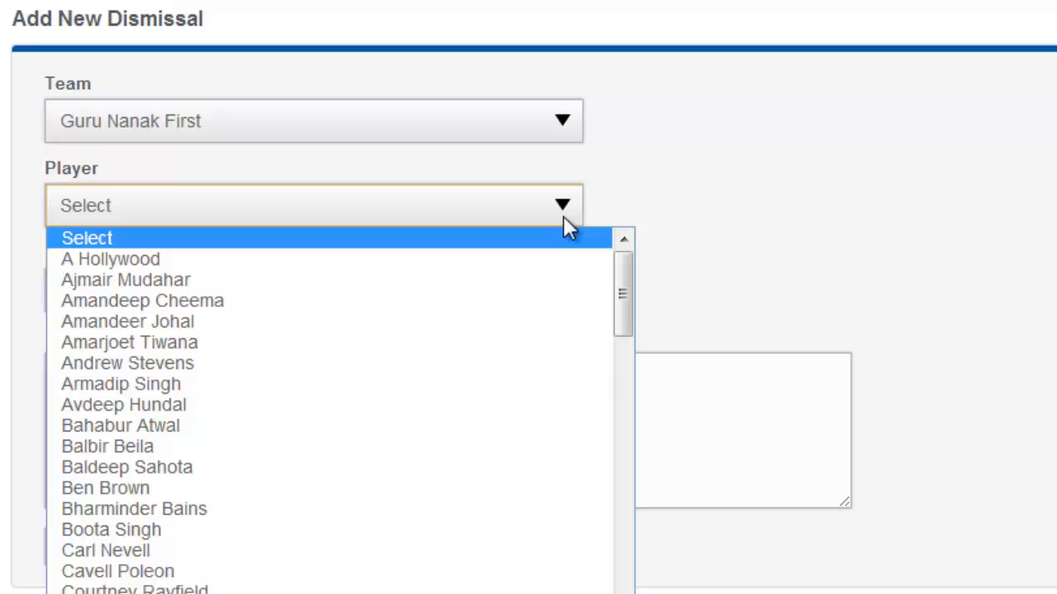
click(548, 306)
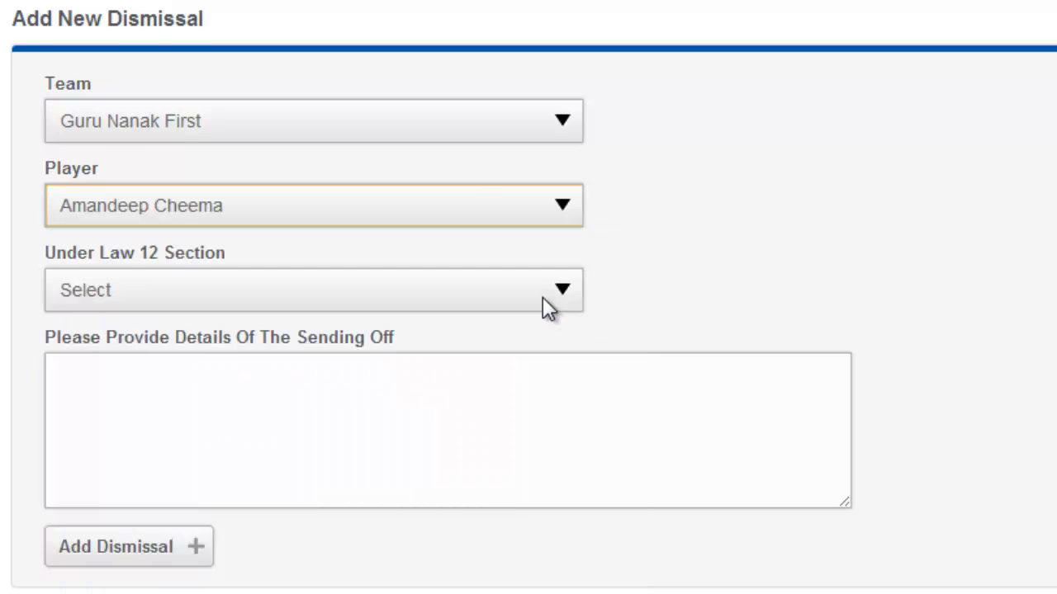
click(545, 302)
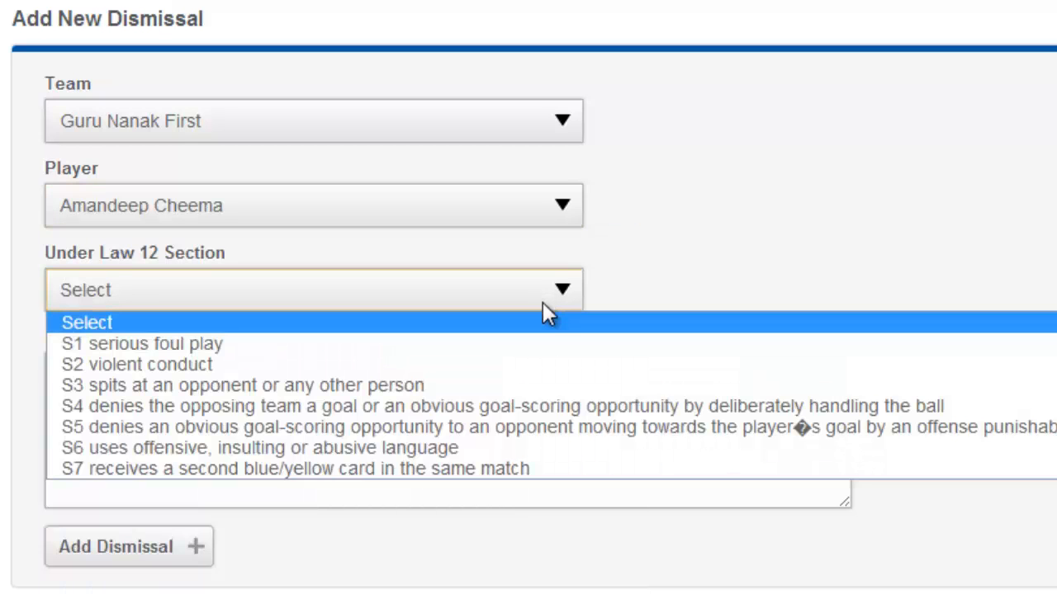
click(538, 346)
click(513, 425)
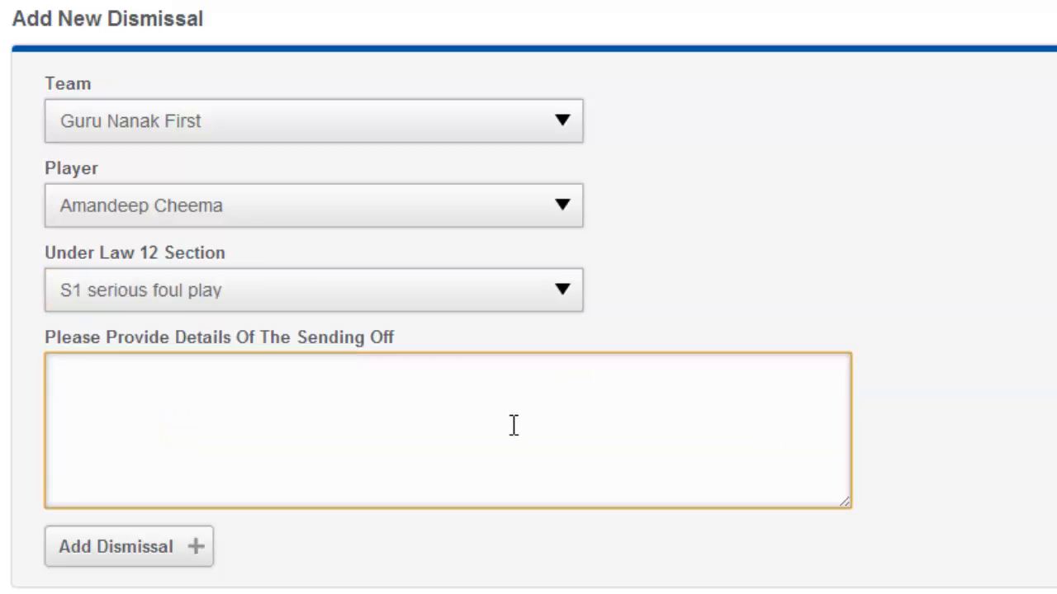
text(serious )
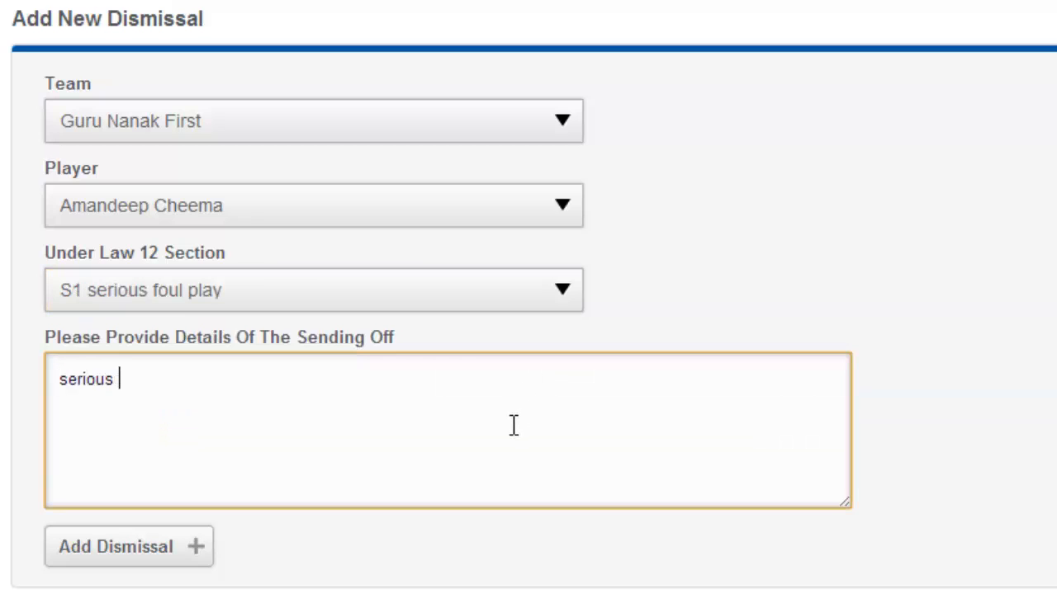
text(foul pla)
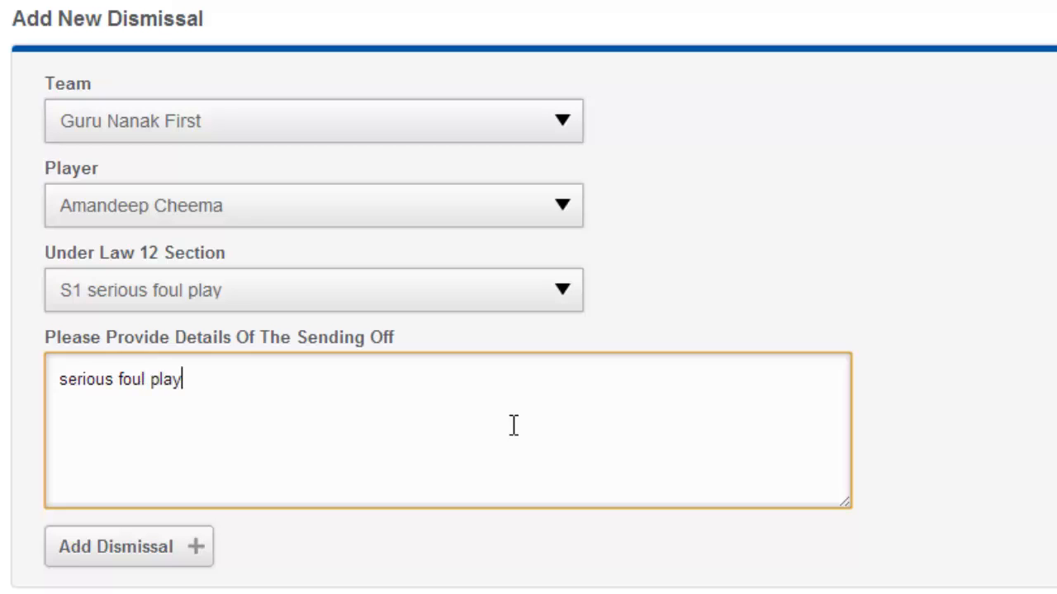
text(y)
click(153, 557)
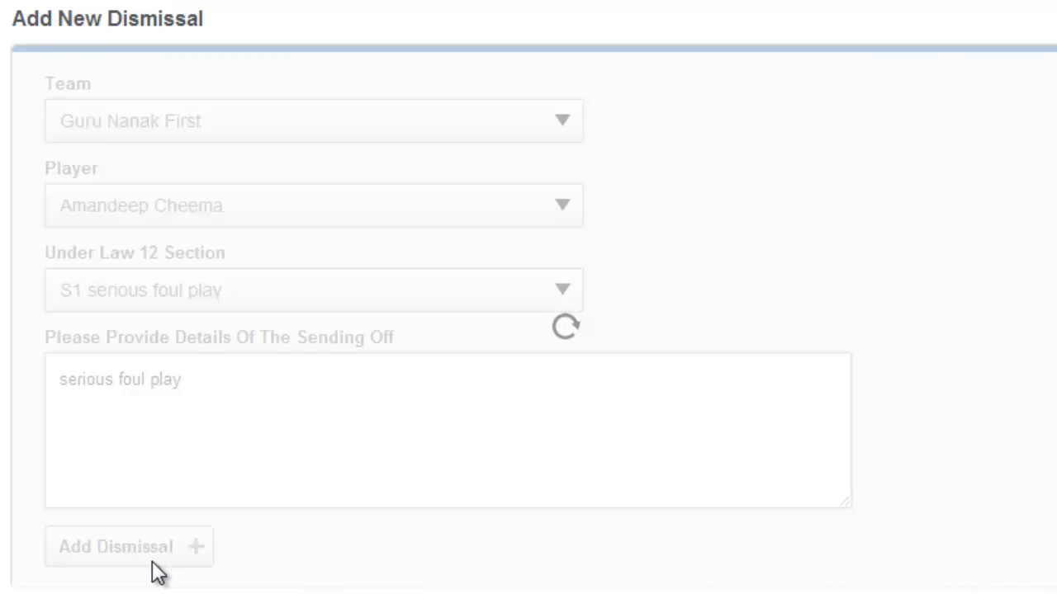
Remove the Bromley Green First player's dismissal and return to the match's report summary
scroll(154, 570, down, 4)
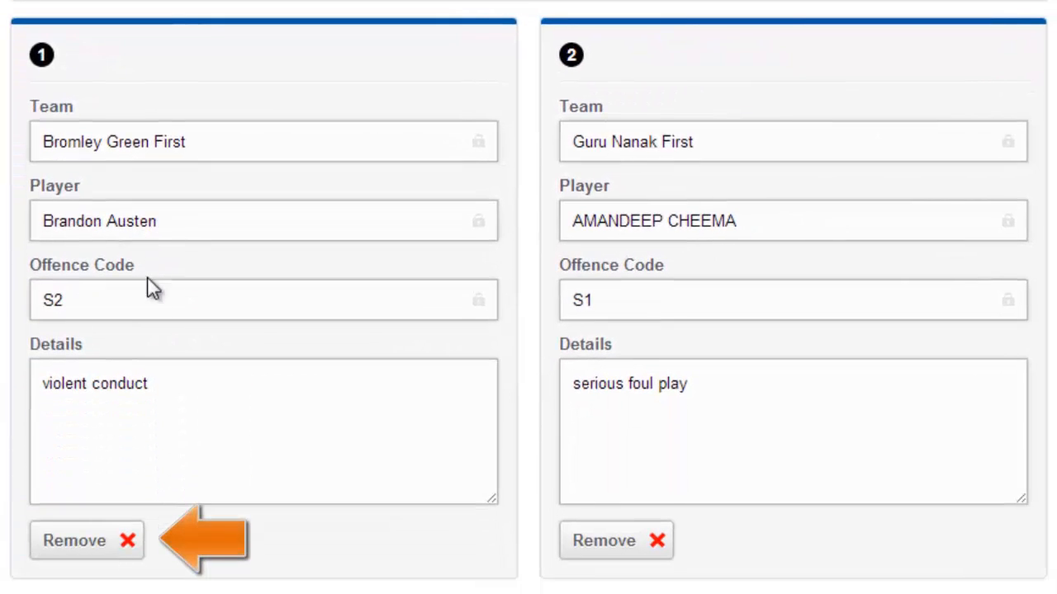
click(128, 549)
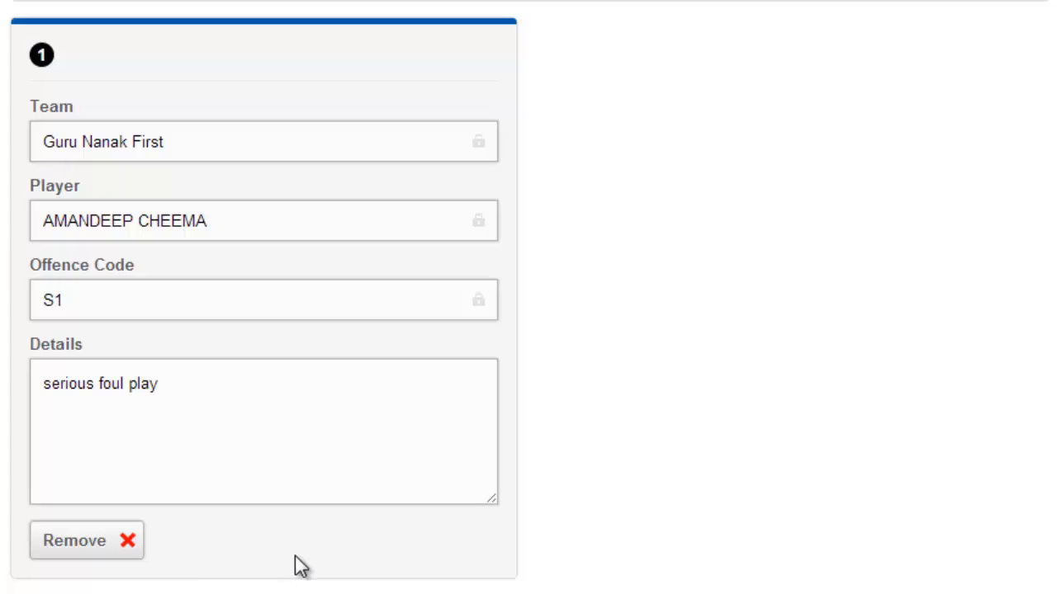
scroll(517, 567, up, 1)
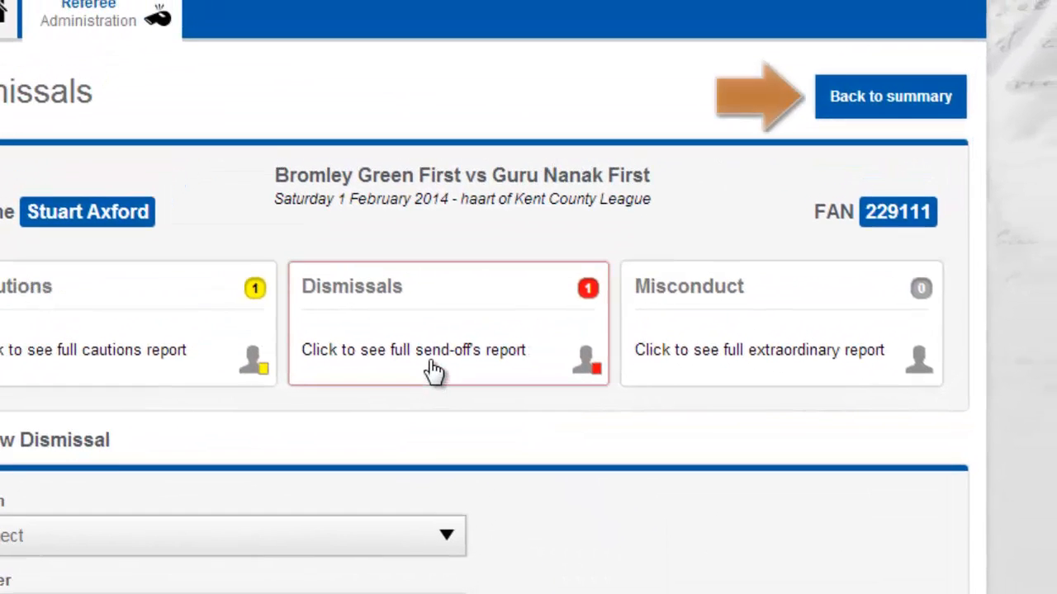
click(947, 106)
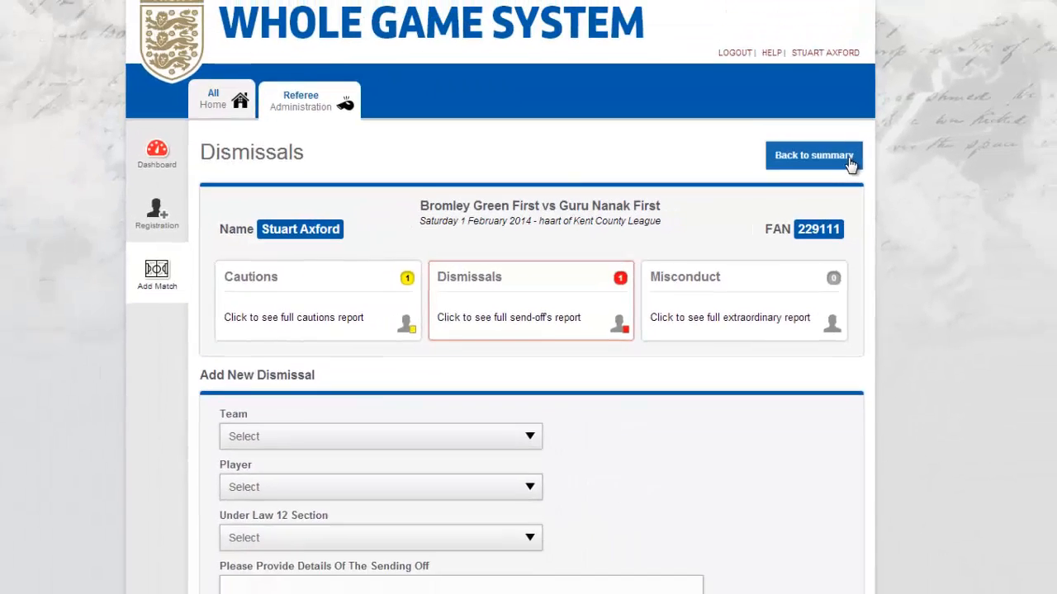
click(947, 106)
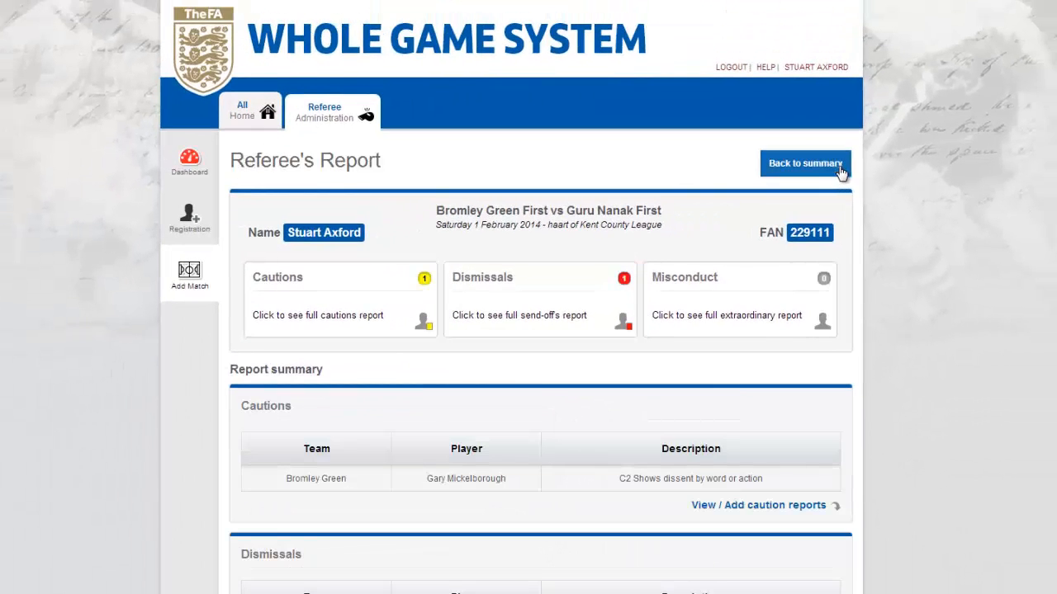
Submit the match's discipline report and return to the referee dashboard to check the match appointment
scroll(871, 218, down, 2)
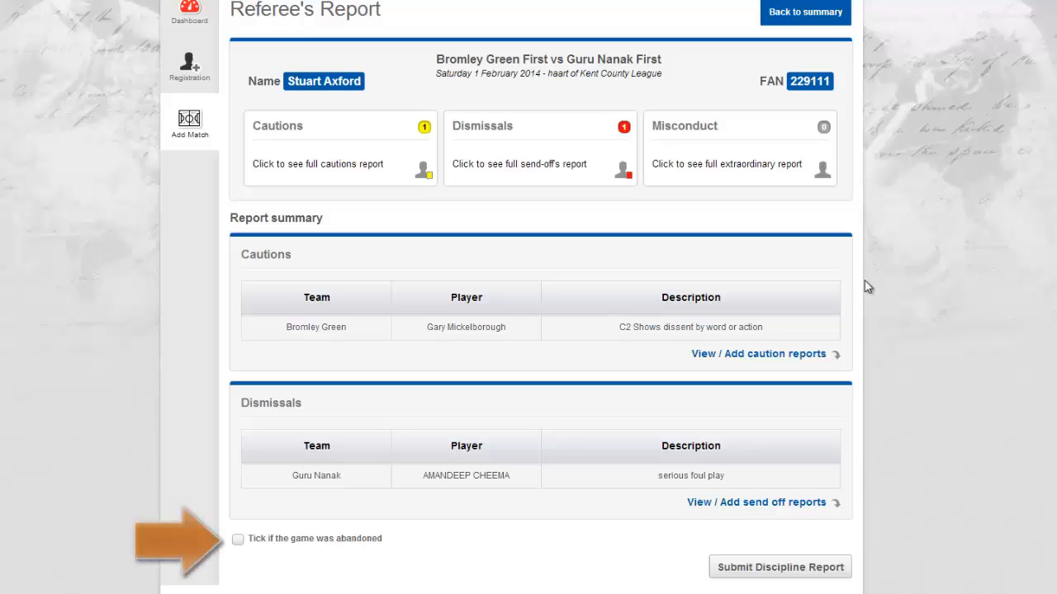
click(756, 568)
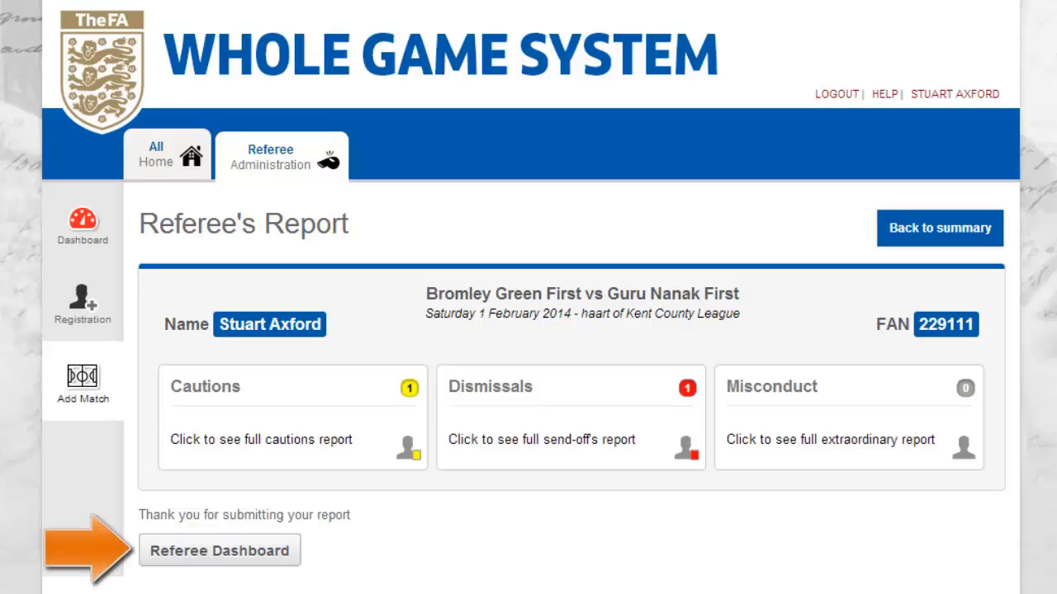
click(164, 570)
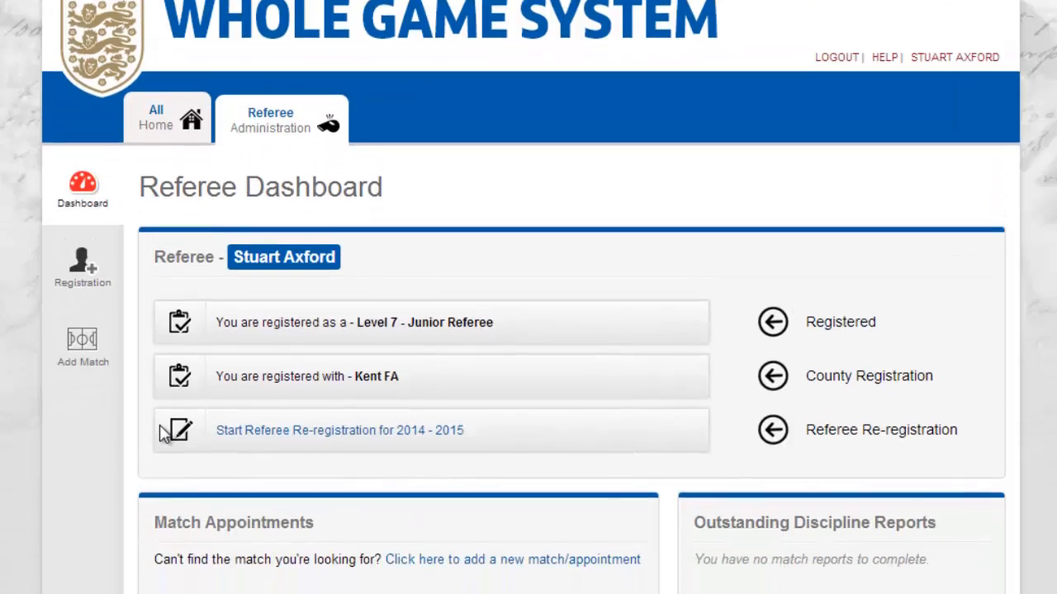
scroll(309, 358, down, 3)
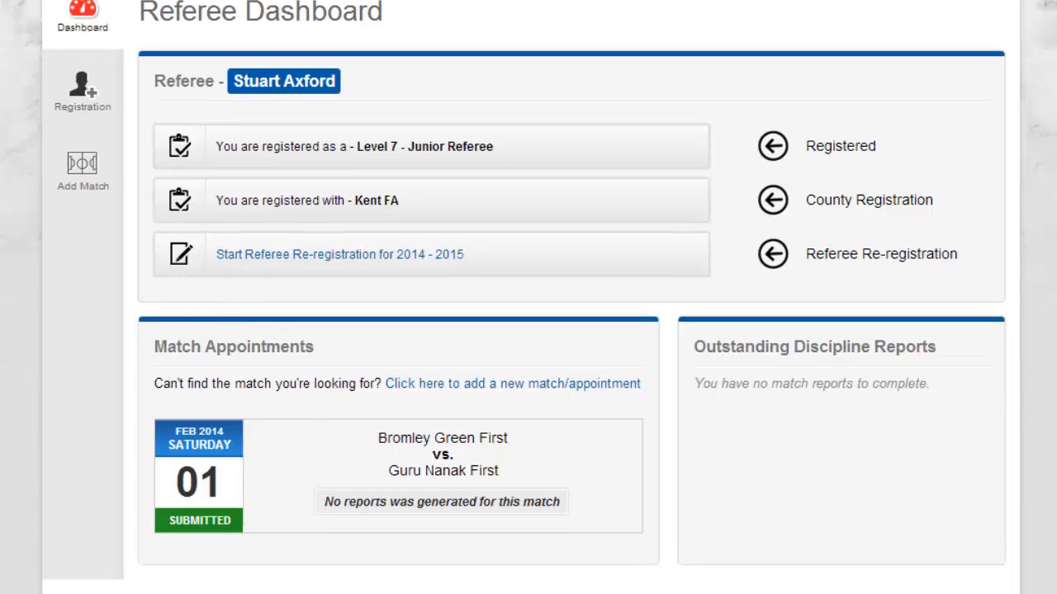